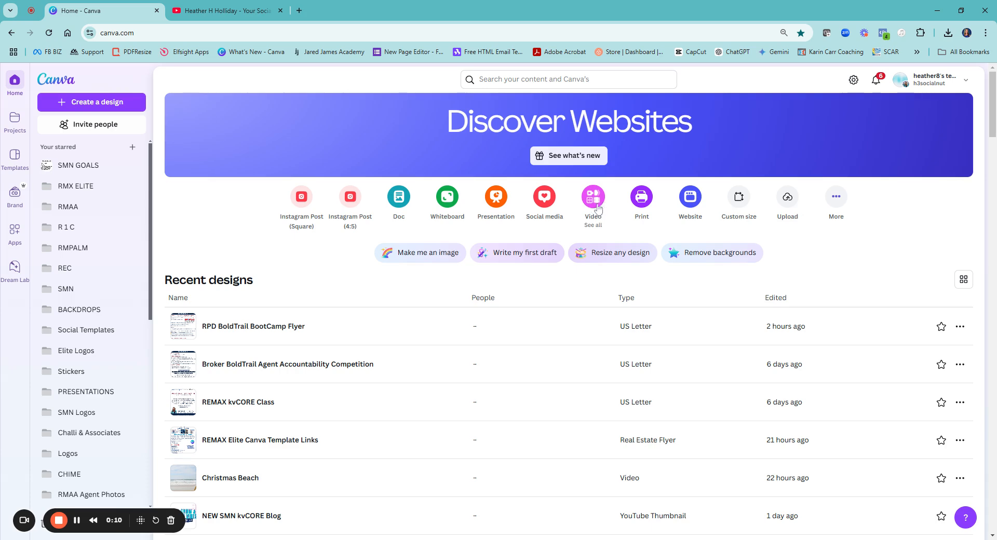
Create a blank Video (1080p) design from the Videos category
{"action": "left_click", "coordinate": [837, 197]}
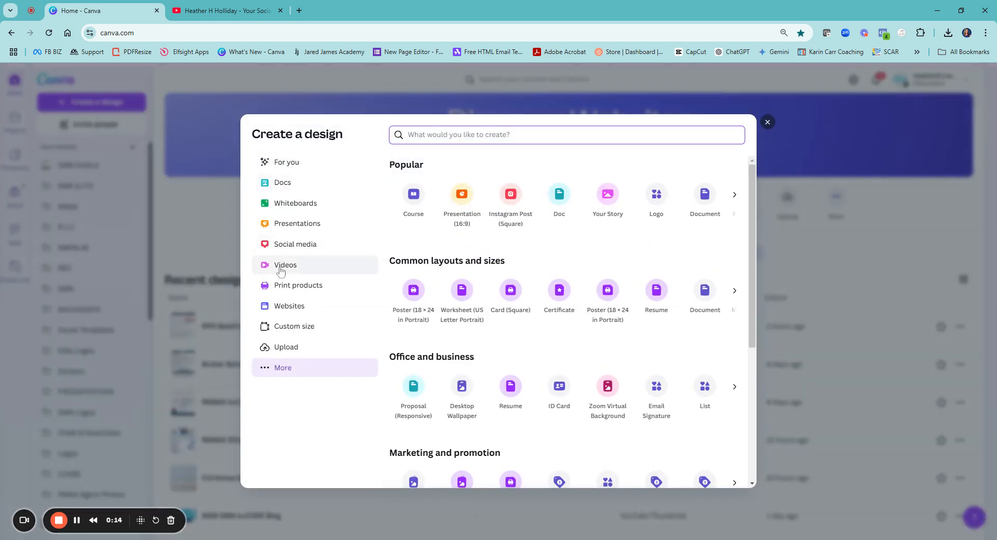
{"action": "left_click", "coordinate": [298, 266]}
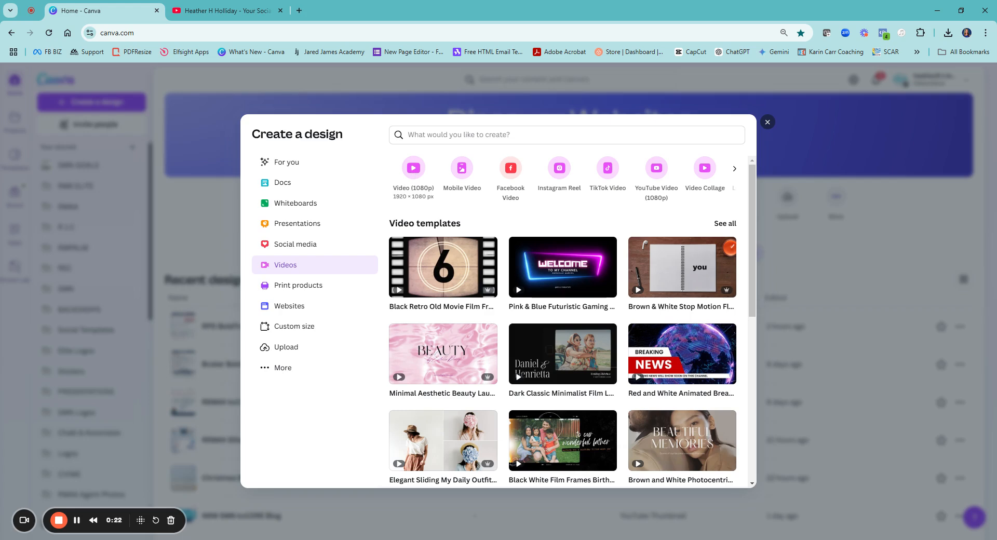
{"action": "left_click", "coordinate": [416, 171]}
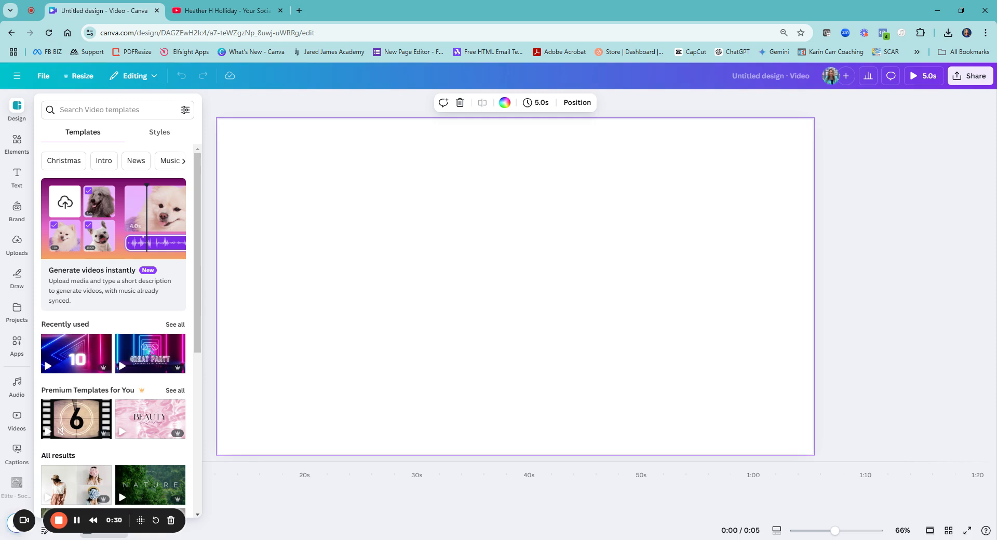
Search the elements for "coastal christmas" and browse all matching videos
{"action": "left_click", "coordinate": [17, 141]}
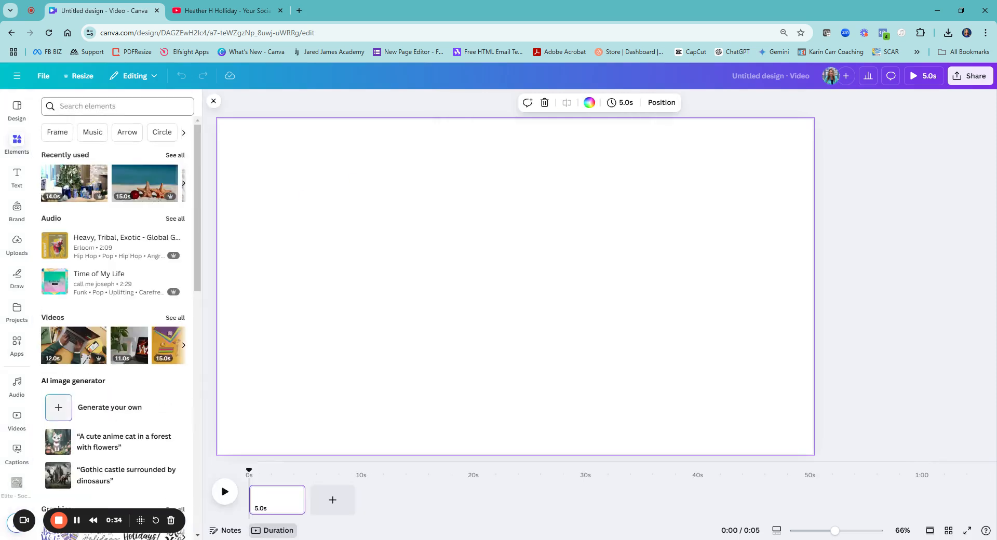
{"action": "left_click", "coordinate": [60, 106]}
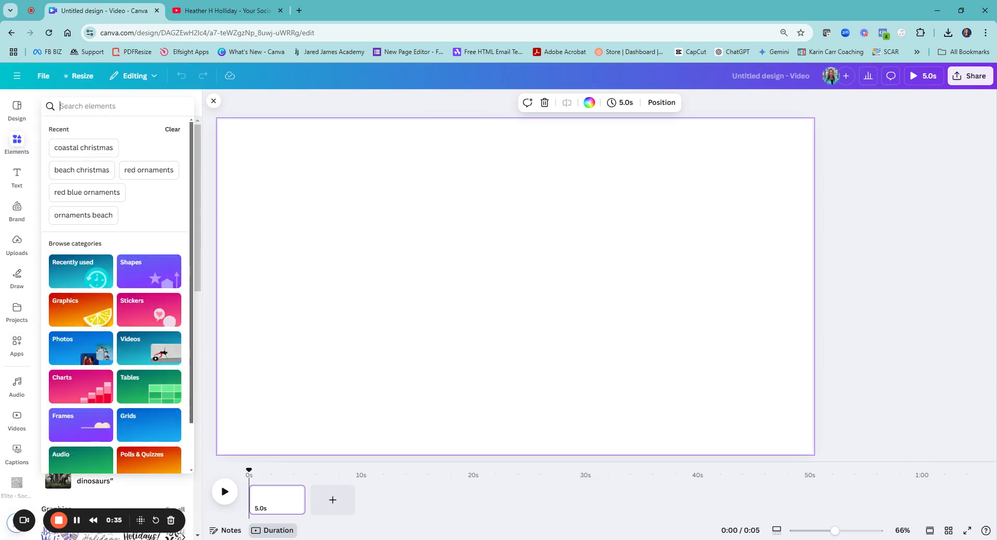
{"action": "left_click", "coordinate": [82, 148]}
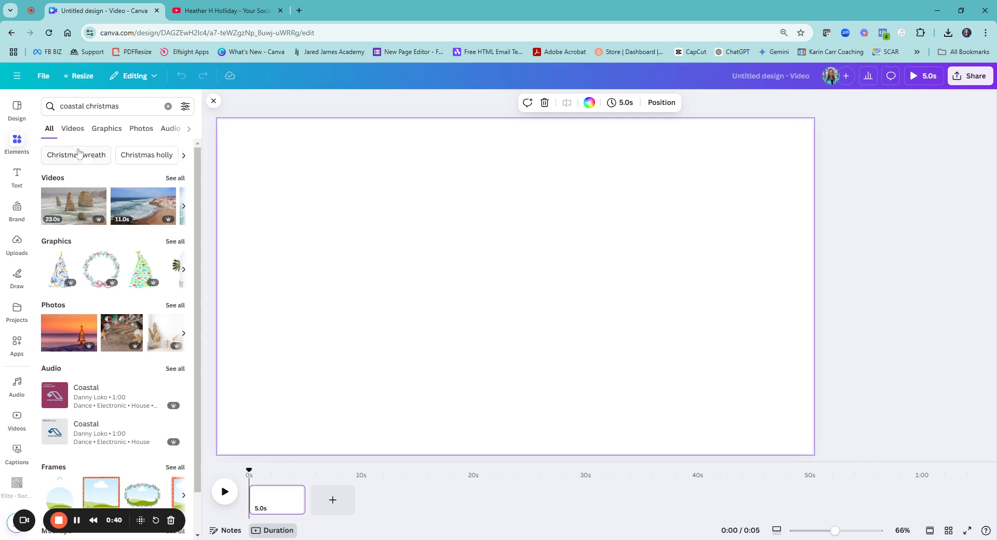
{"action": "left_click", "coordinate": [172, 178]}
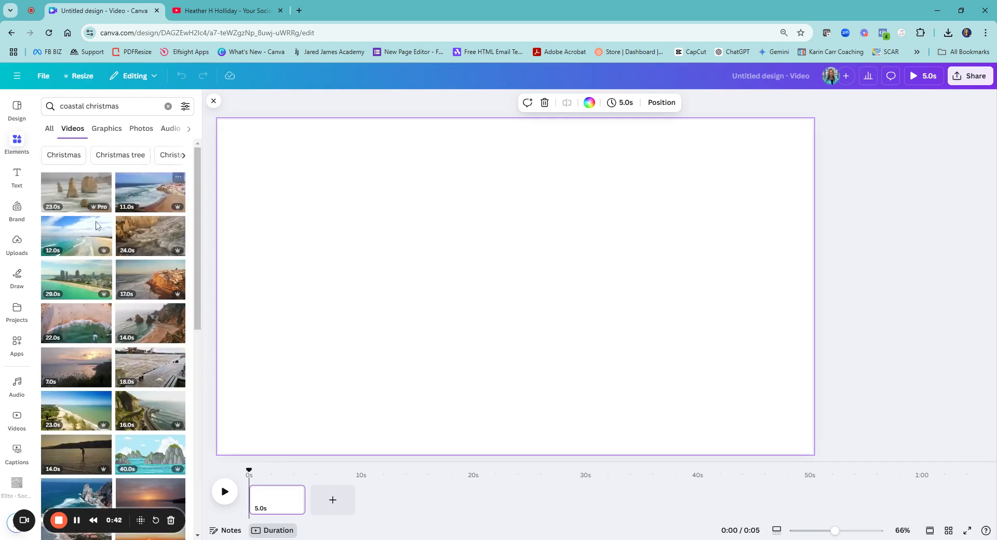
{"action": "scroll", "coordinate": [96, 365], "scroll_direction": "down", "scroll_amount": 3}
{"action": "scroll", "coordinate": [149, 350], "scroll_direction": "down", "scroll_amount": 2}
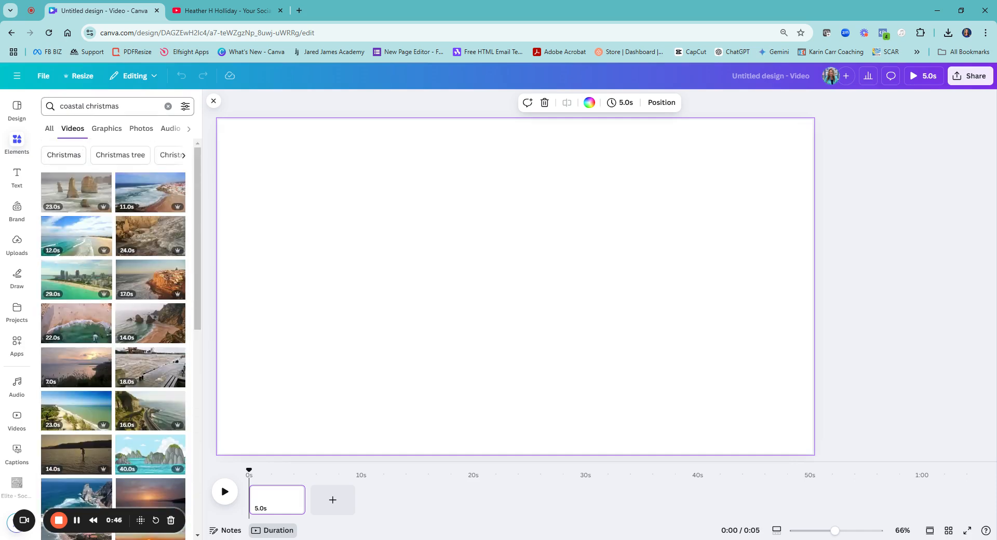
Change the video search to "beach christmas" and look through the matching clips
{"action": "left_click", "coordinate": [85, 106]}
{"action": "left_click_drag", "start_coordinate": [85, 106], "coordinate": [83, 106]}
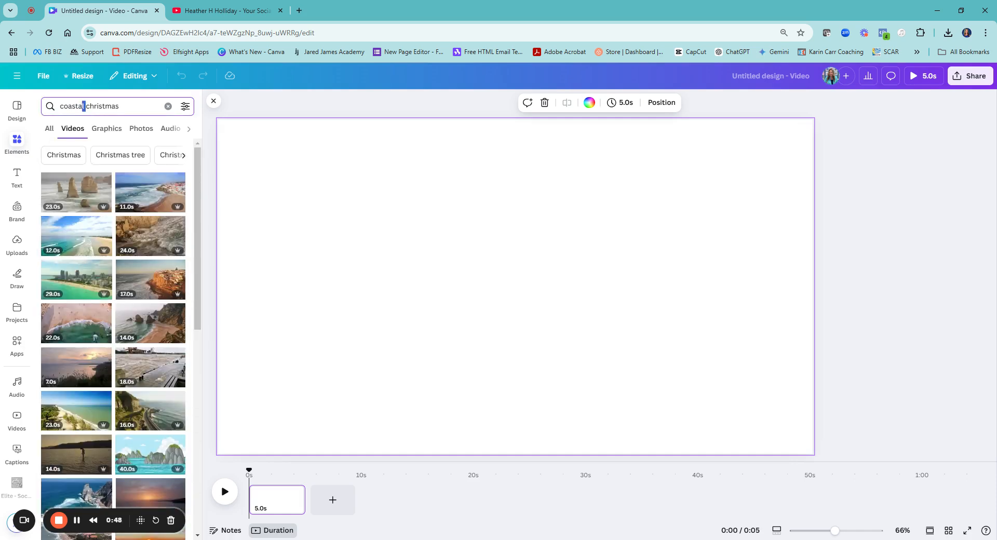
{"action": "key", "text": "BackSpace"}
{"action": "type", "text": "beach"}
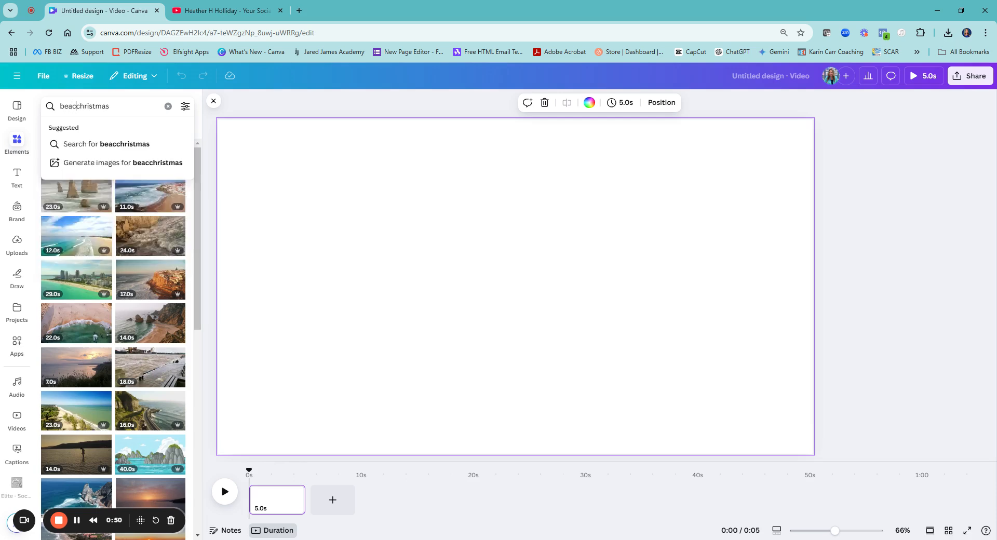
{"action": "key", "text": "Return"}
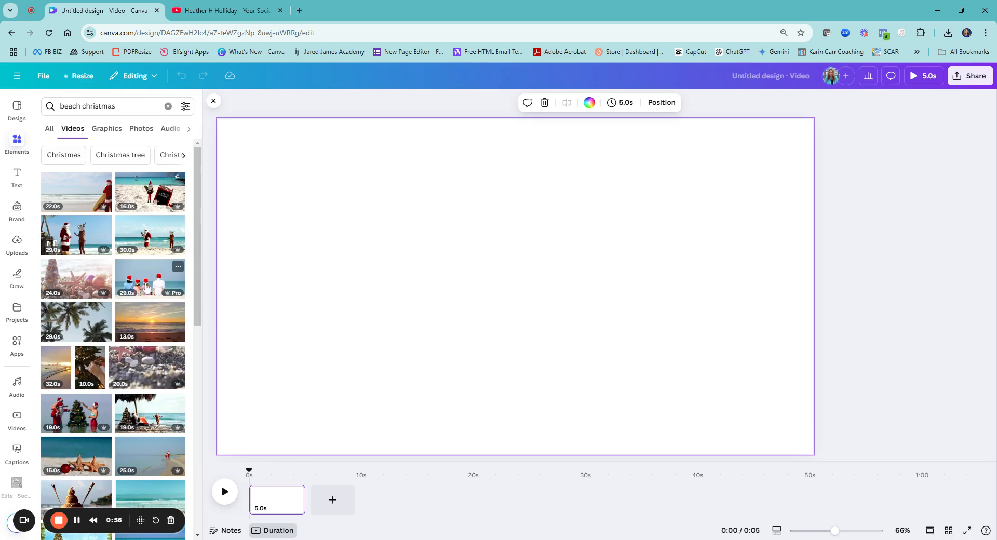
{"action": "scroll", "coordinate": [86, 422], "scroll_direction": "down", "scroll_amount": 5}
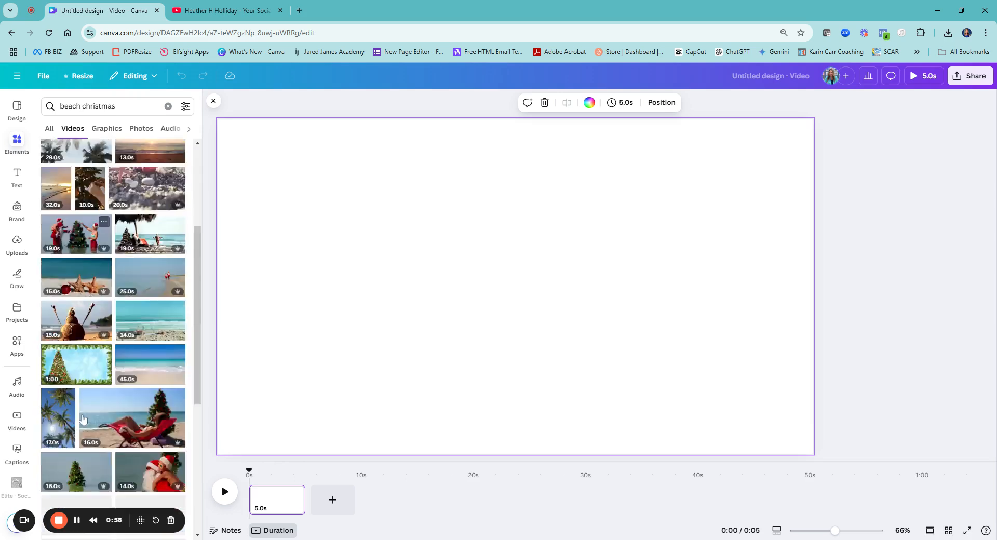
{"action": "left_click", "coordinate": [77, 135]}
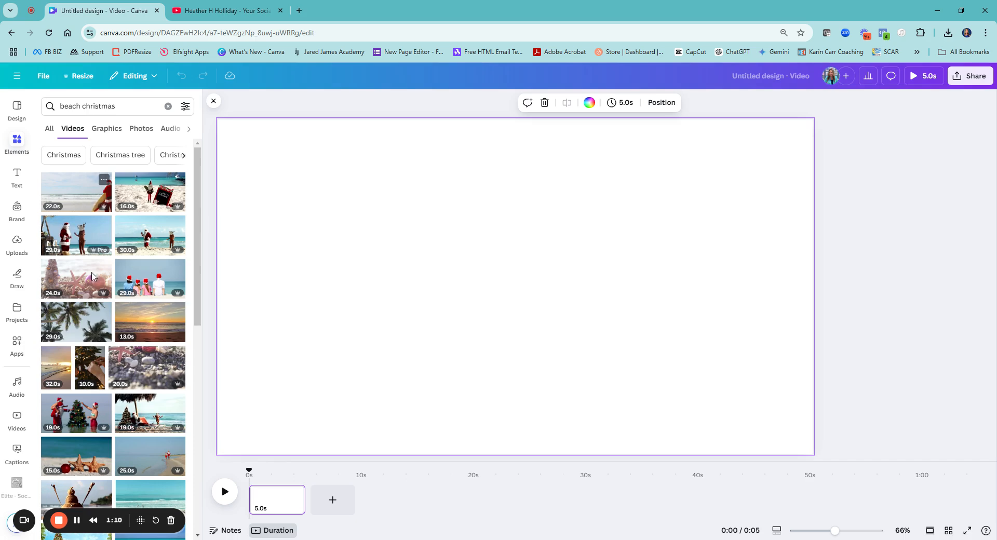
Add the clip of Santa with a surfboard to the blank page and trim its end to a 15.8-second length
{"action": "left_click", "coordinate": [120, 195]}
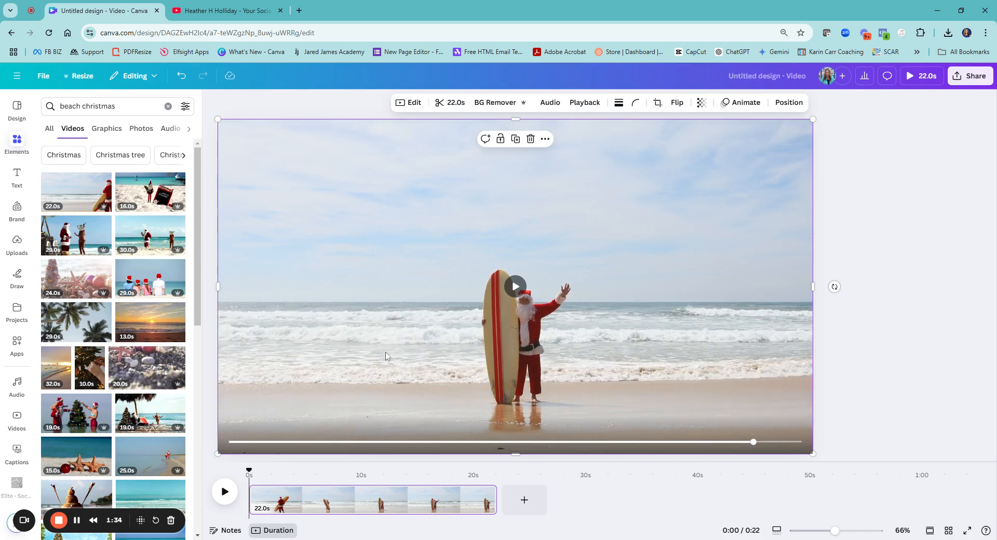
{"action": "left_click", "coordinate": [450, 103]}
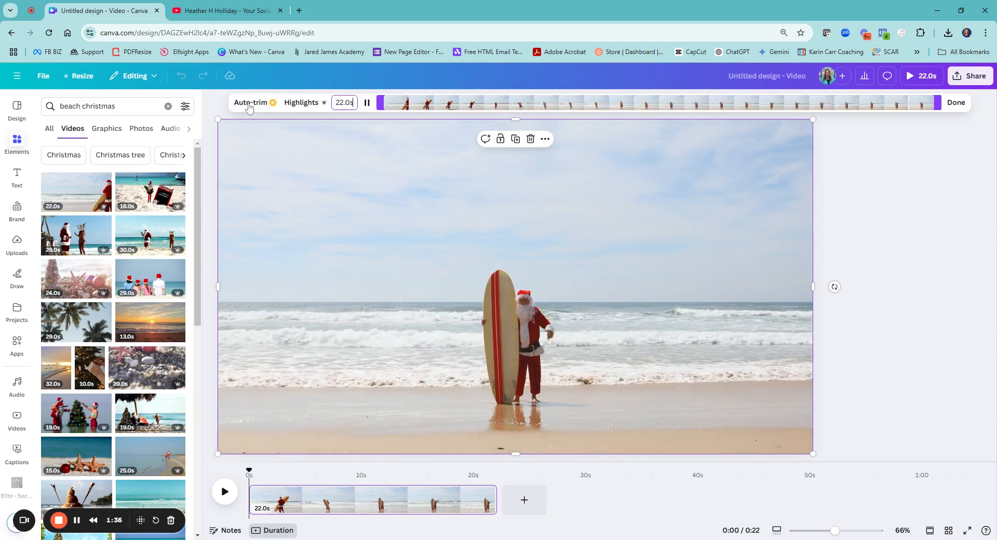
{"action": "left_click_drag", "start_coordinate": [939, 103], "coordinate": [783, 110]}
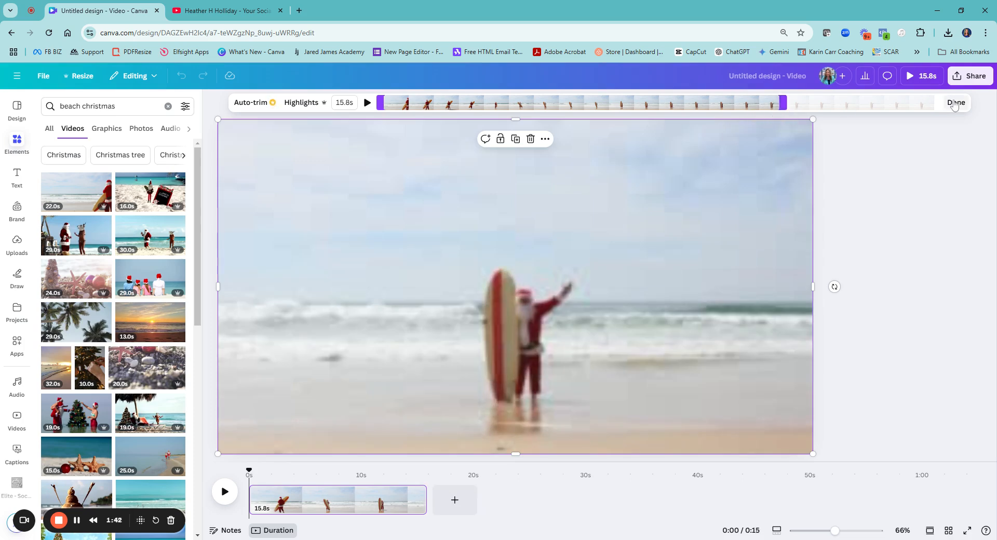
{"action": "left_click", "coordinate": [955, 103]}
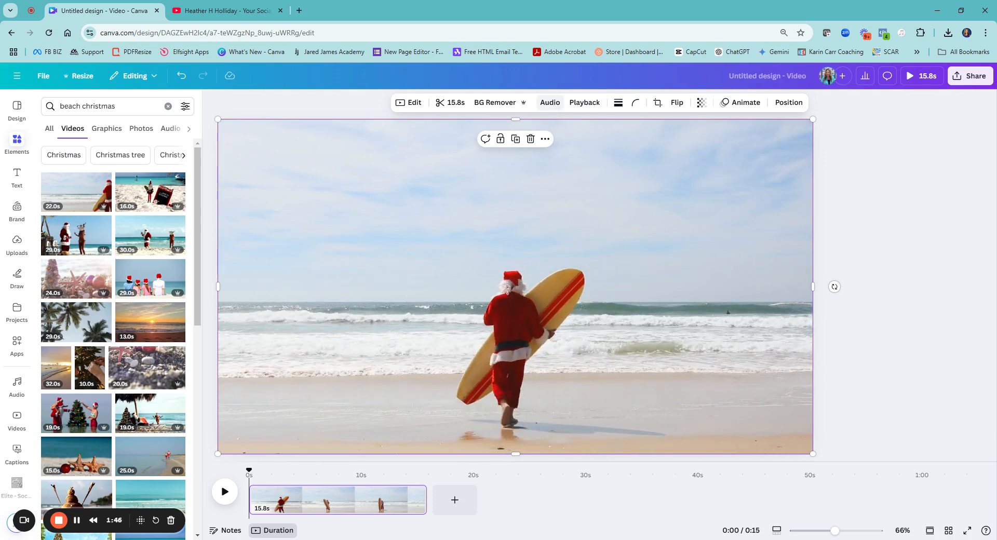
Mute the surfing Santa clip's audio
{"action": "left_click", "coordinate": [551, 102]}
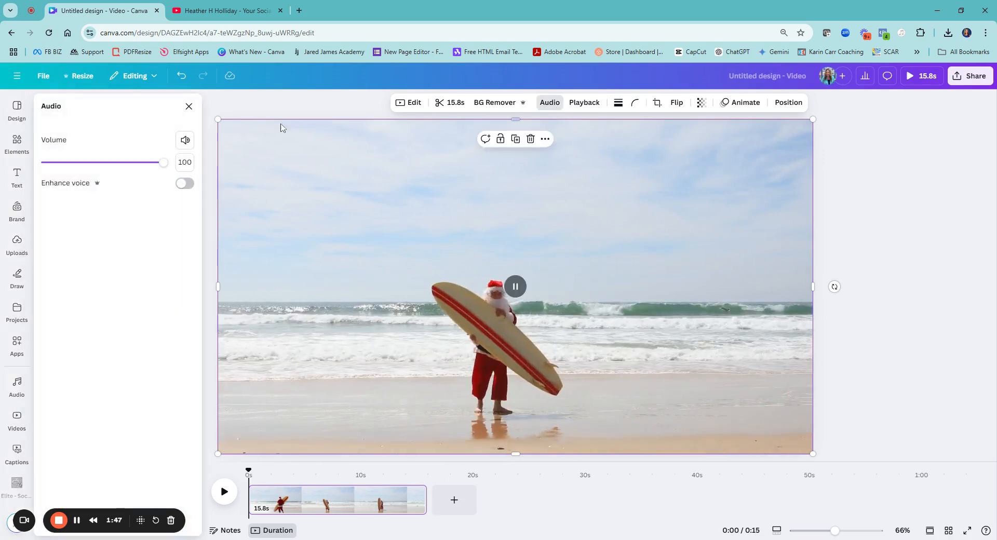
{"action": "left_click", "coordinate": [184, 140]}
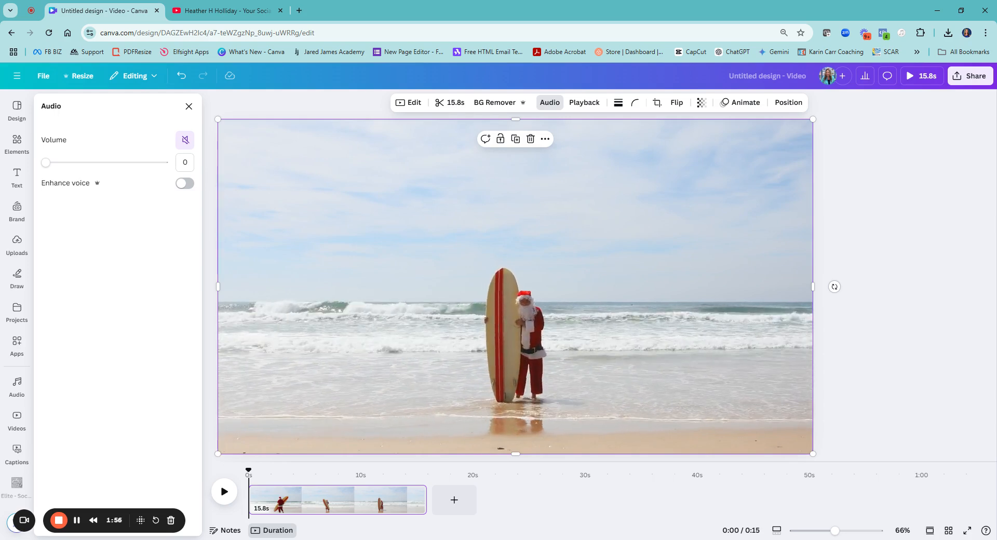
{"action": "left_click", "coordinate": [555, 228]}
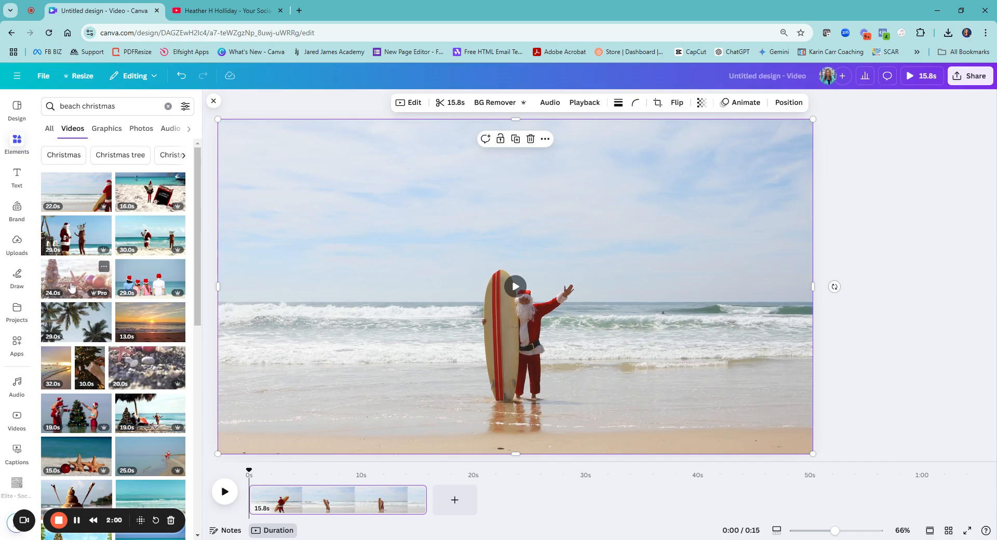
Append the Christmas tree and pink starfish clip to the timeline, followed by the clip of four people in Santa hats
{"action": "left_click_drag", "start_coordinate": [86, 290], "coordinate": [457, 501]}
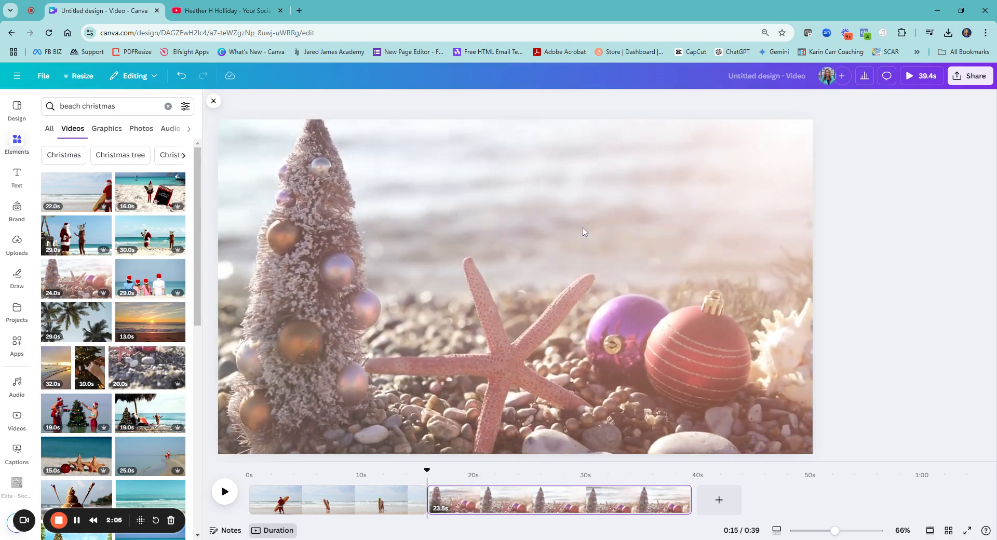
{"action": "left_click_drag", "start_coordinate": [138, 289], "coordinate": [737, 501]}
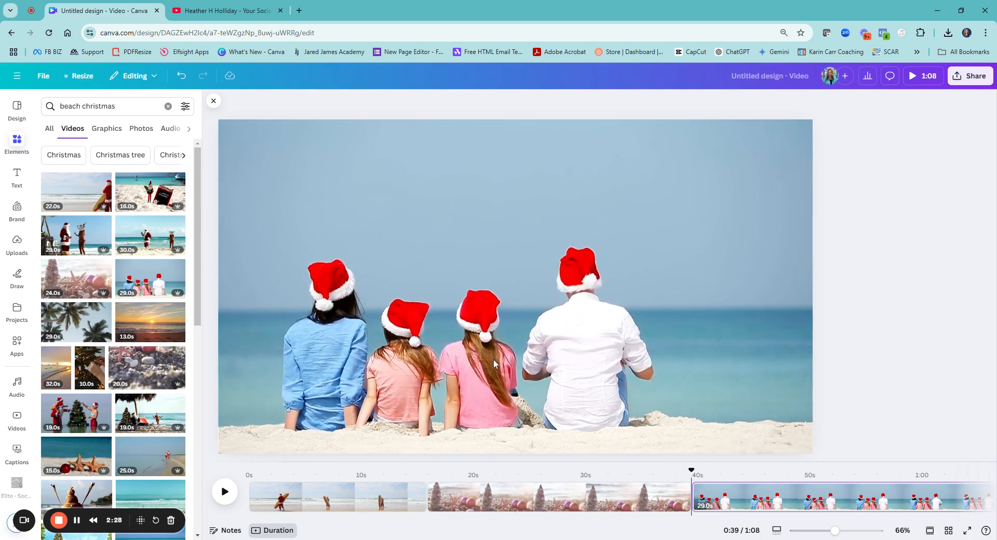
Insert the two-starfish and red ornament clip after the surfing Santa clip, and the Santa family raft clip between those two
{"action": "scroll", "coordinate": [51, 265], "scroll_direction": "down", "scroll_amount": 5}
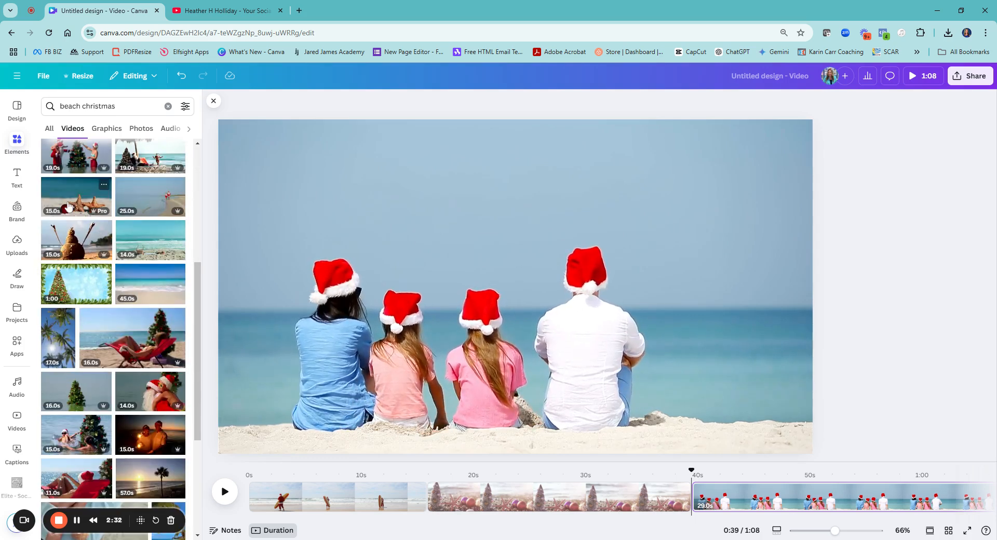
{"action": "left_click_drag", "start_coordinate": [68, 206], "coordinate": [439, 499]}
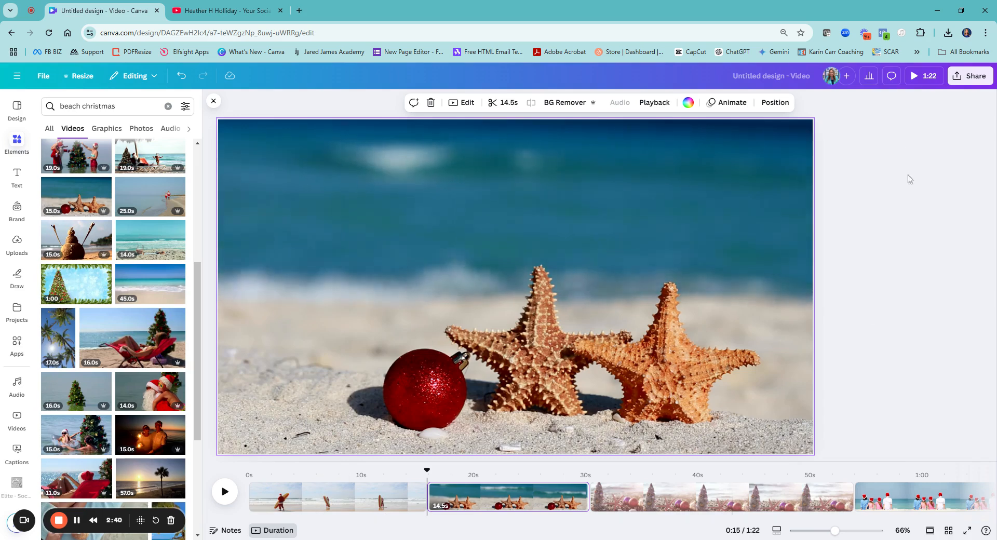
{"action": "scroll", "coordinate": [52, 332], "scroll_direction": "down", "scroll_amount": 3}
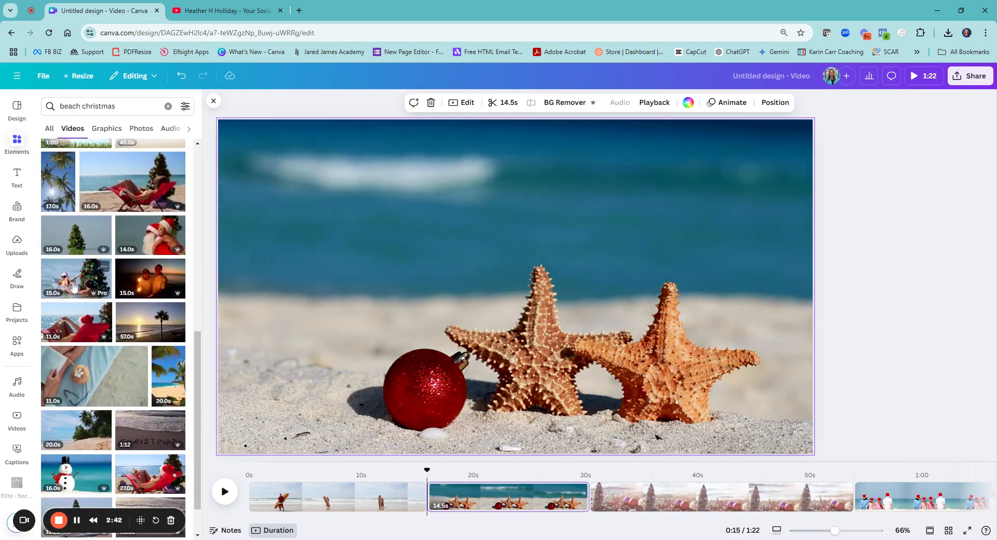
{"action": "scroll", "coordinate": [145, 392], "scroll_direction": "down", "scroll_amount": 2}
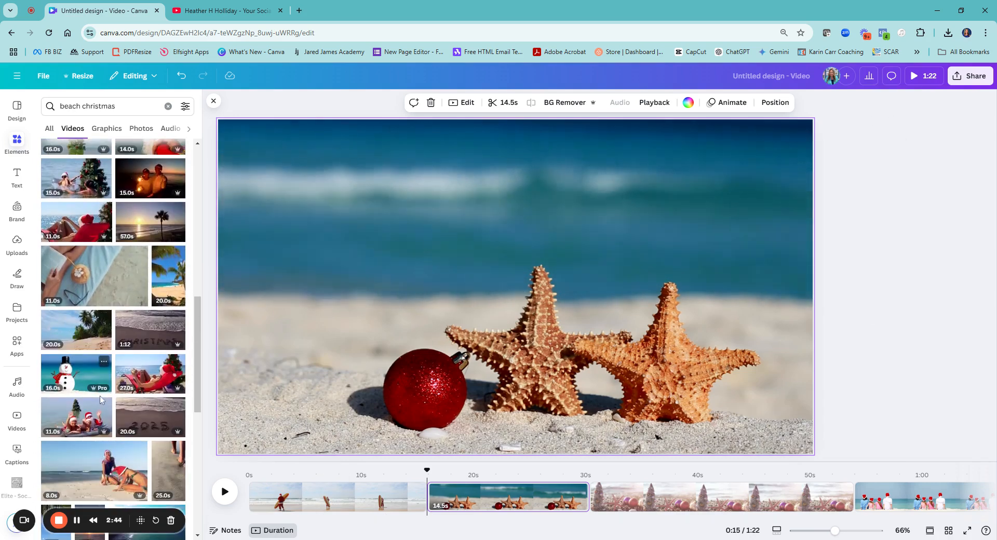
{"action": "scroll", "coordinate": [145, 391], "scroll_direction": "down", "scroll_amount": 1}
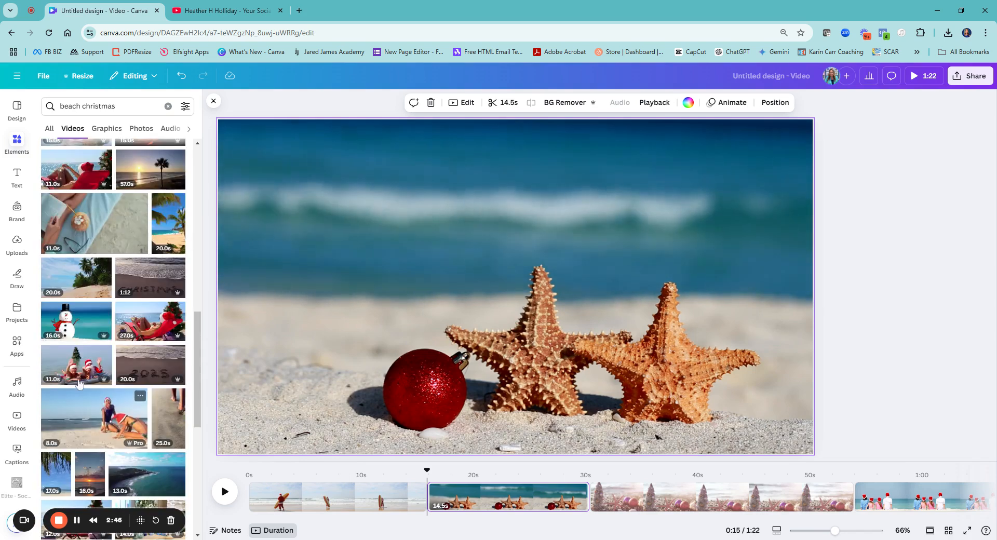
{"action": "left_click_drag", "start_coordinate": [71, 369], "coordinate": [427, 500]}
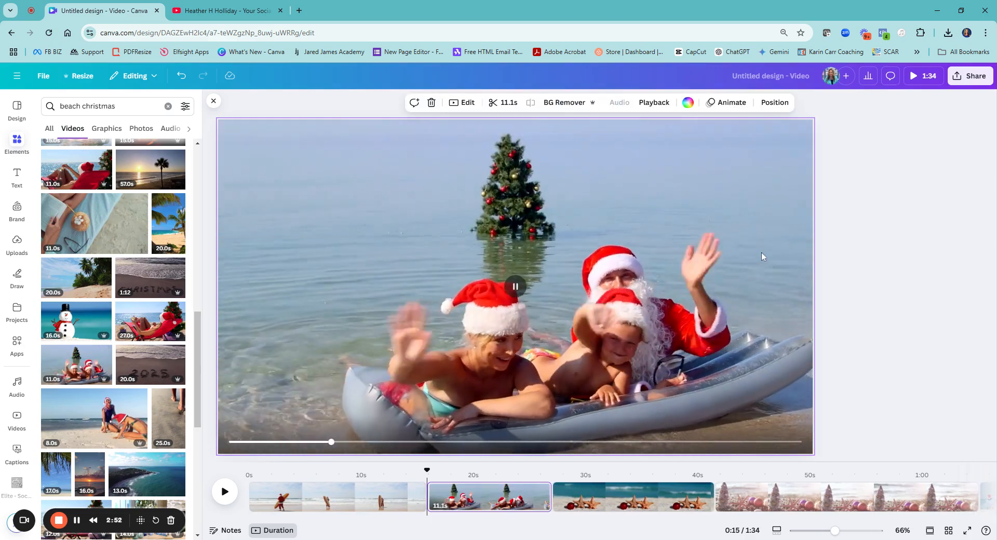
Replace the beach christmas video search with a stock video search for "holidays"
{"action": "scroll", "coordinate": [83, 364], "scroll_direction": "down", "scroll_amount": 5}
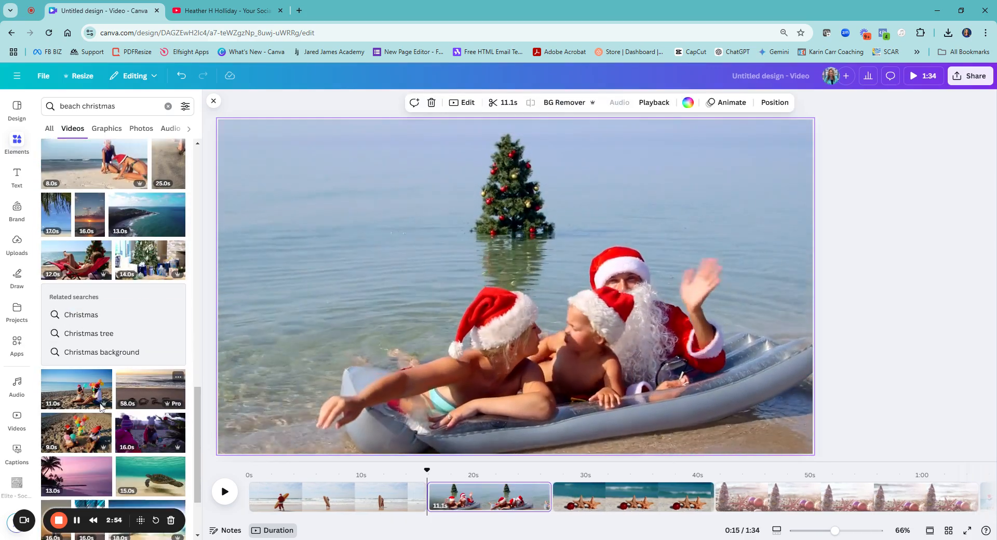
{"action": "scroll", "coordinate": [74, 440], "scroll_direction": "down", "scroll_amount": 2}
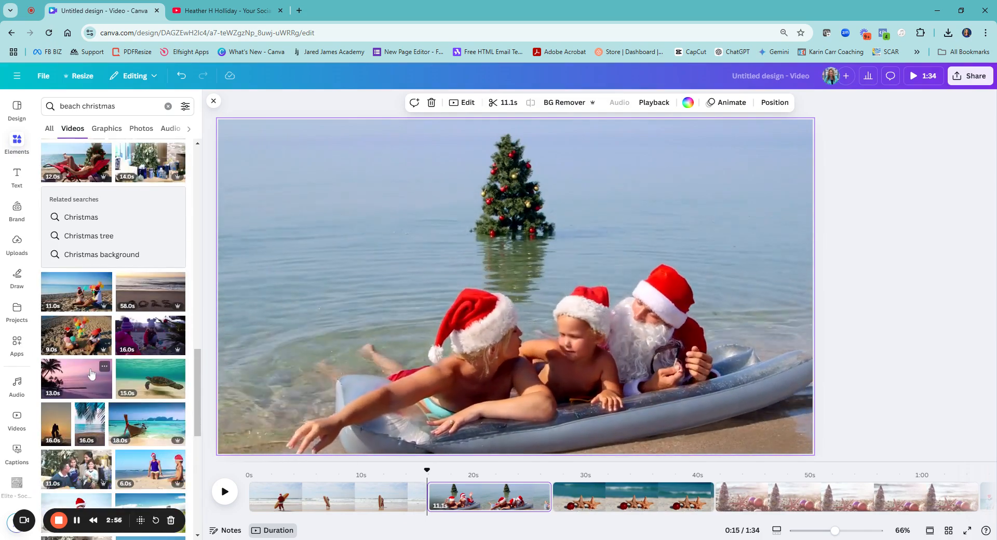
{"action": "scroll", "coordinate": [91, 373], "scroll_direction": "up", "scroll_amount": 5}
{"action": "left_click", "coordinate": [115, 106]}
{"action": "left_click_drag", "start_coordinate": [115, 106], "coordinate": [33, 111]}
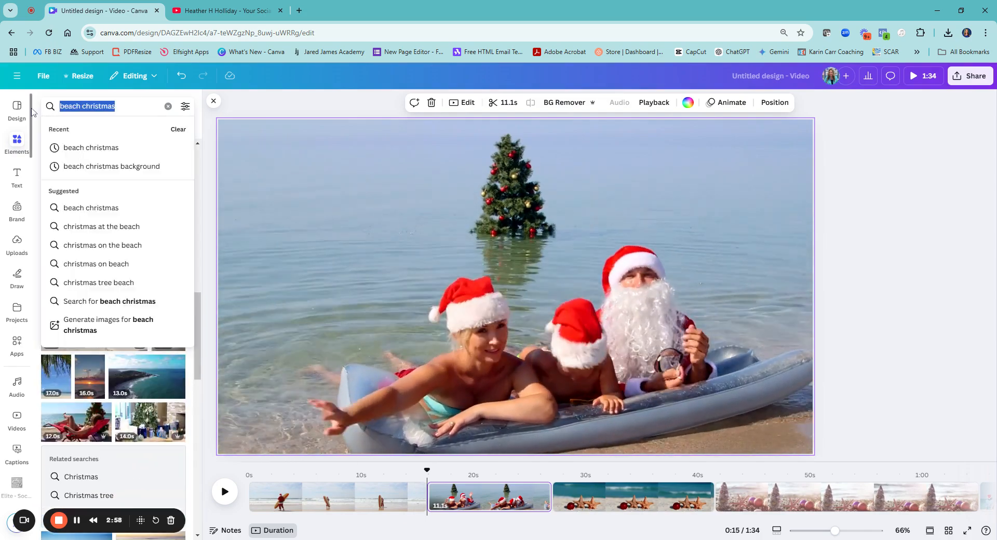
{"action": "type", "text": "holidays"}
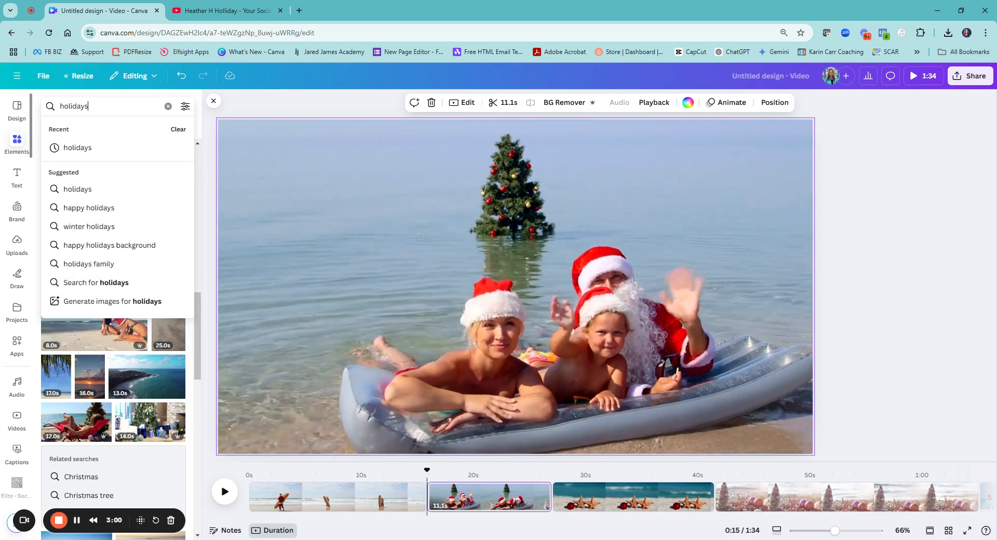
{"action": "key", "text": "Return"}
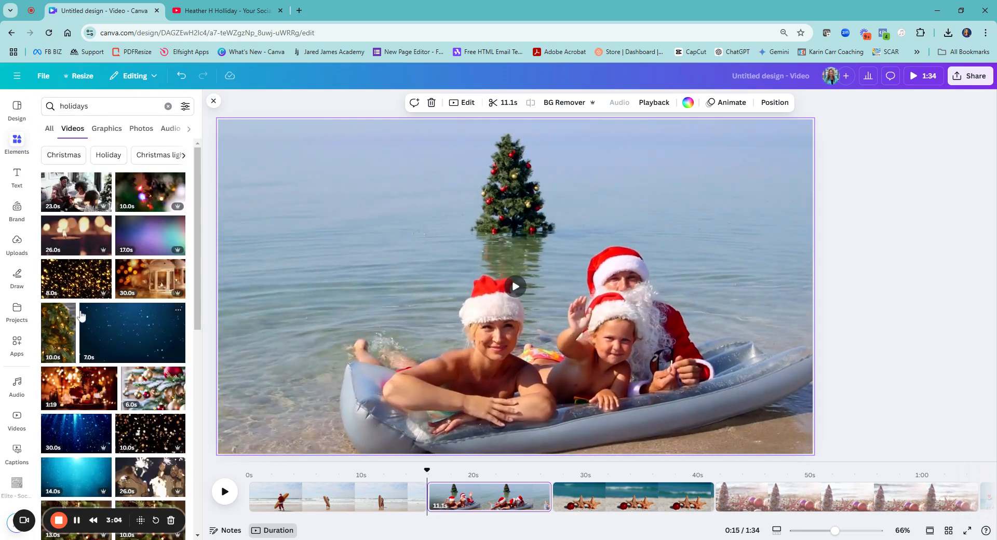
Insert the 15-second clip of the couple decorating a Christmas tree between the surfing Santa and Santa family raft clips
{"action": "scroll", "coordinate": [146, 404], "scroll_direction": "down", "scroll_amount": 2}
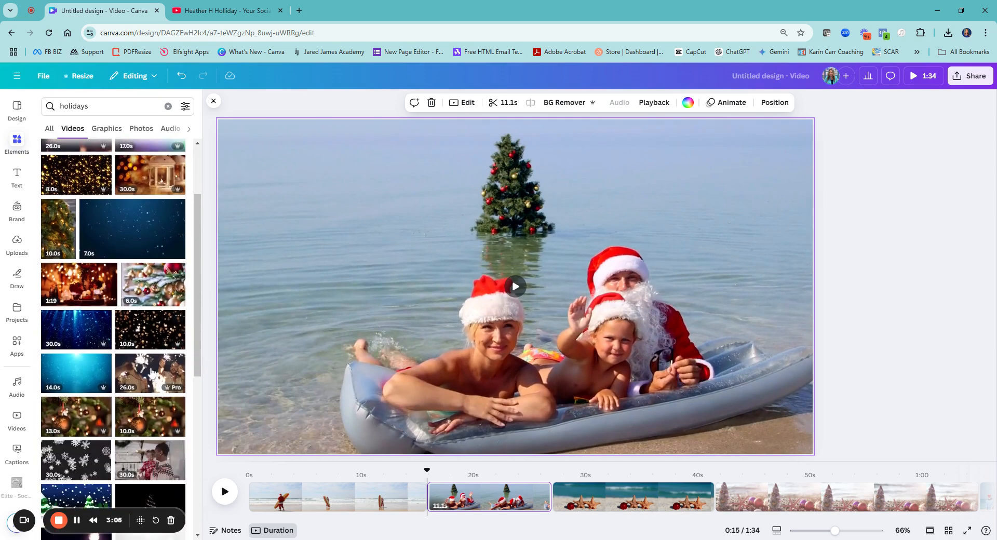
{"action": "scroll", "coordinate": [109, 430], "scroll_direction": "down", "scroll_amount": 3}
{"action": "scroll", "coordinate": [100, 438], "scroll_direction": "down", "scroll_amount": 3}
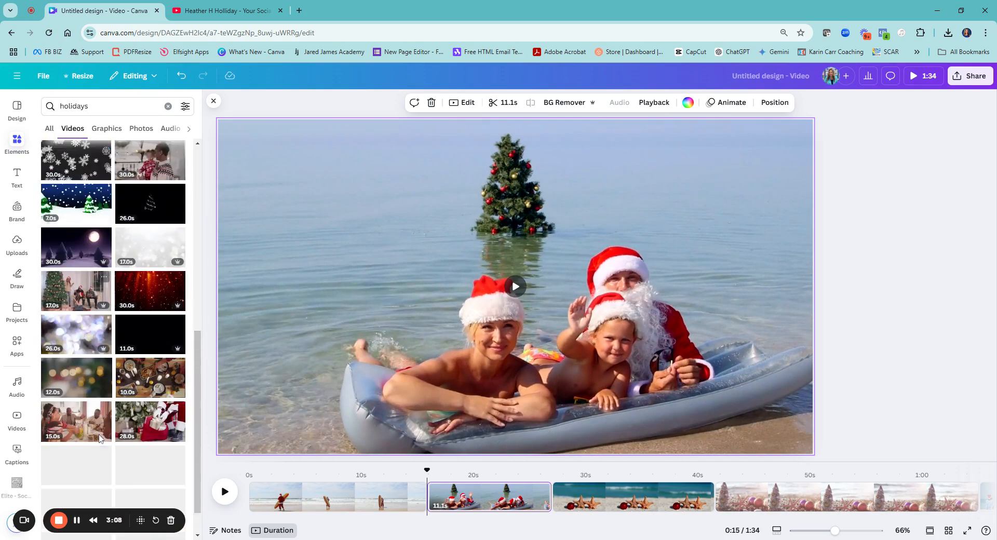
{"action": "scroll", "coordinate": [137, 383], "scroll_direction": "down", "scroll_amount": 5}
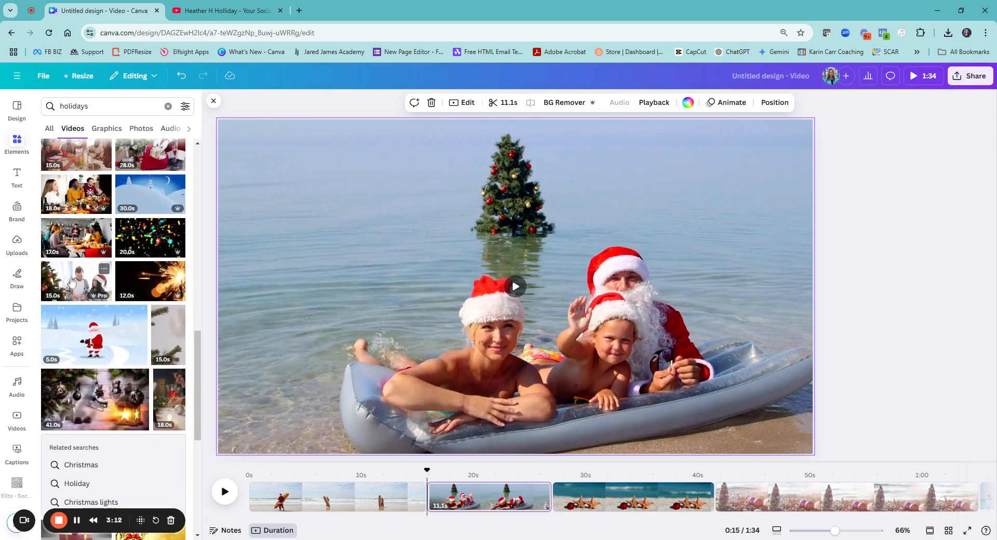
{"action": "left_click_drag", "start_coordinate": [71, 281], "coordinate": [430, 500]}
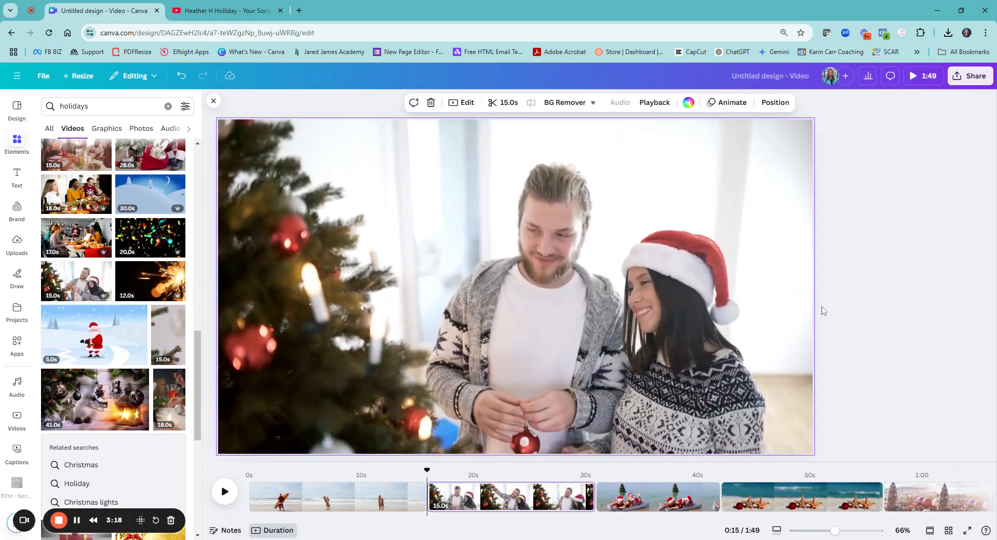
Download all six pages of the design as an MP4 video at 1080p (HD) quality
{"action": "left_click", "coordinate": [977, 77]}
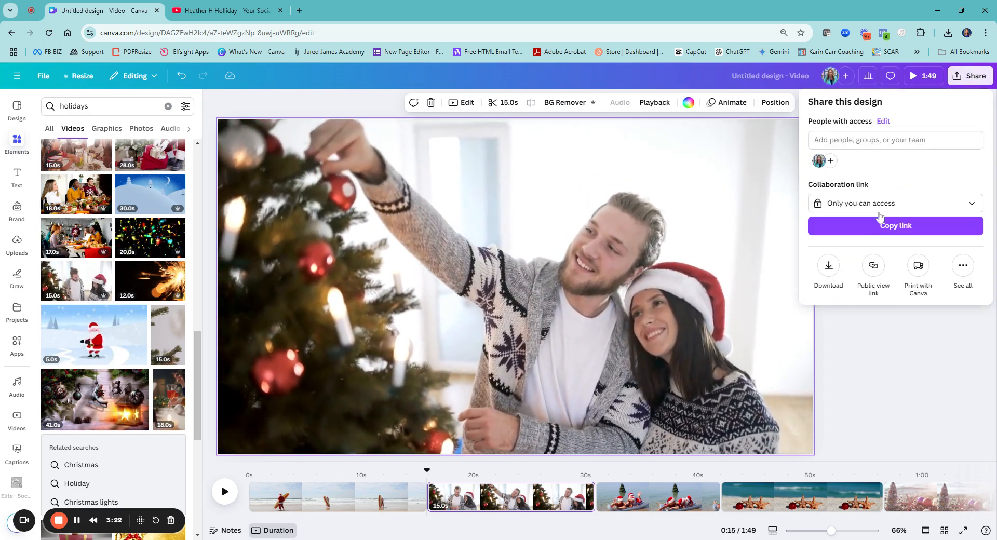
{"action": "left_click", "coordinate": [828, 265]}
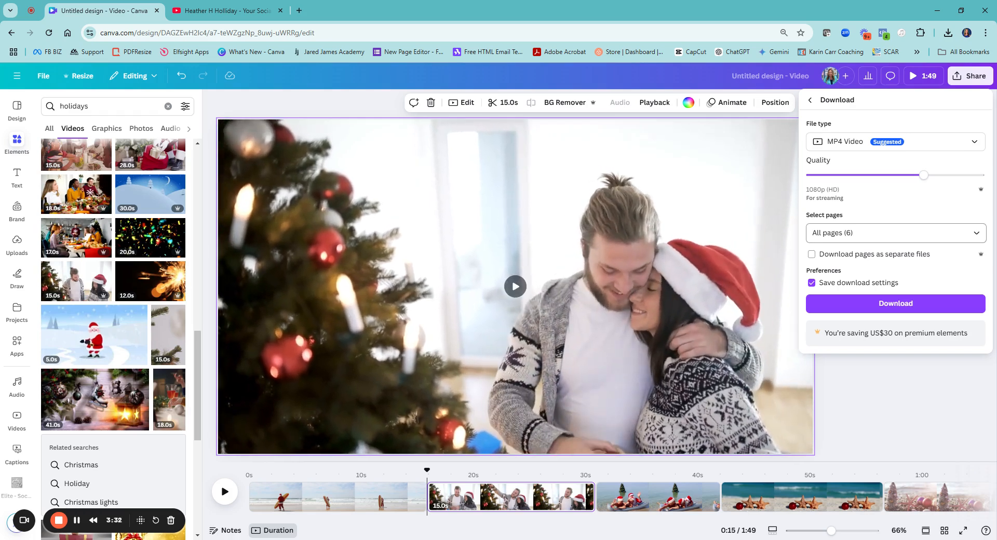
{"action": "left_click", "coordinate": [885, 311]}
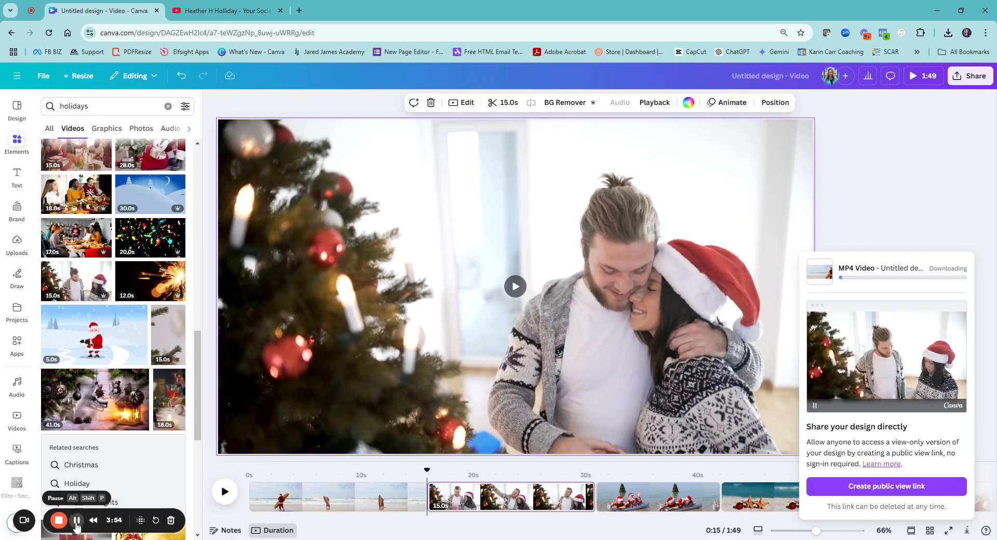
Switch to the YouTube channel and upload the downloaded video file Untitled design (3).mp4
{"action": "left_click", "coordinate": [235, 19]}
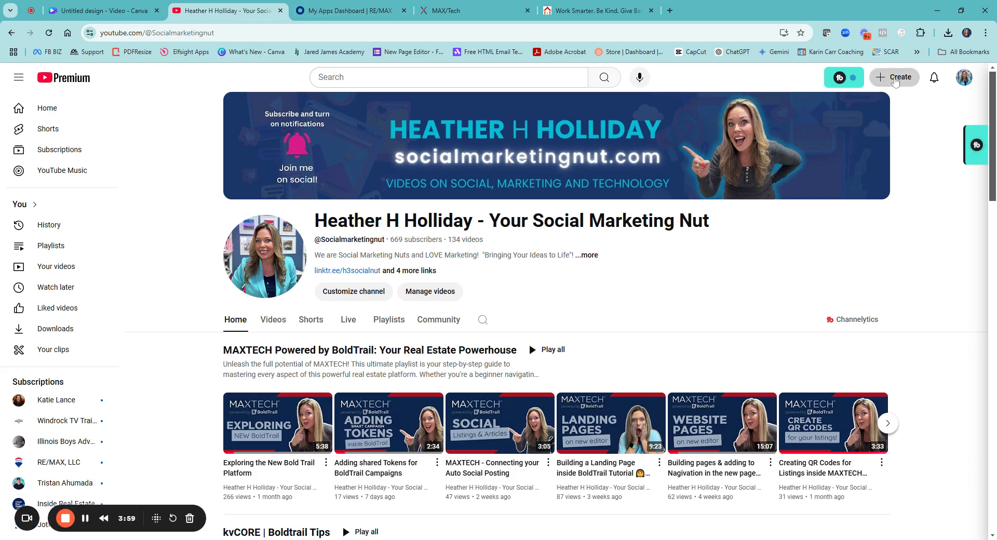
{"action": "left_click", "coordinate": [886, 83]}
{"action": "left_click", "coordinate": [905, 104]}
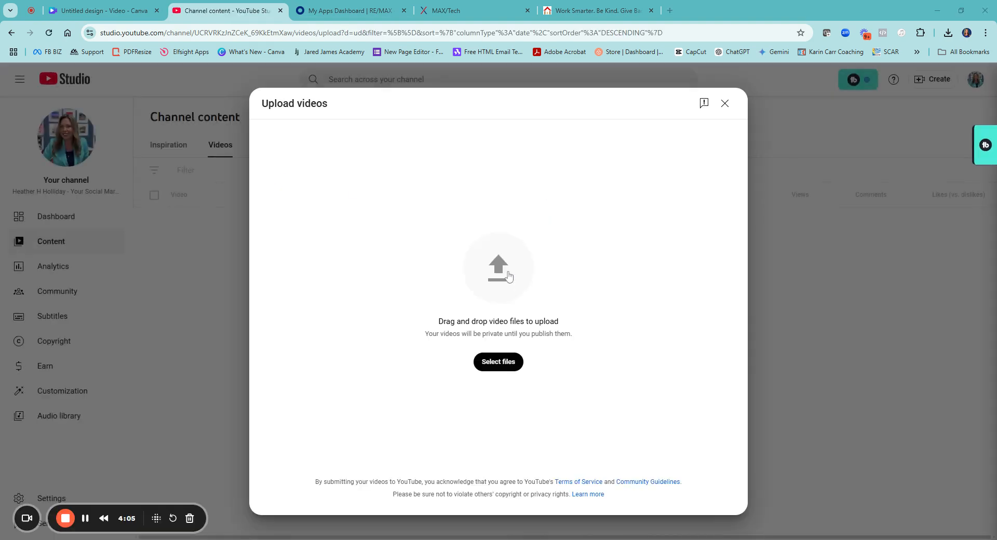
{"action": "left_click", "coordinate": [553, 233]}
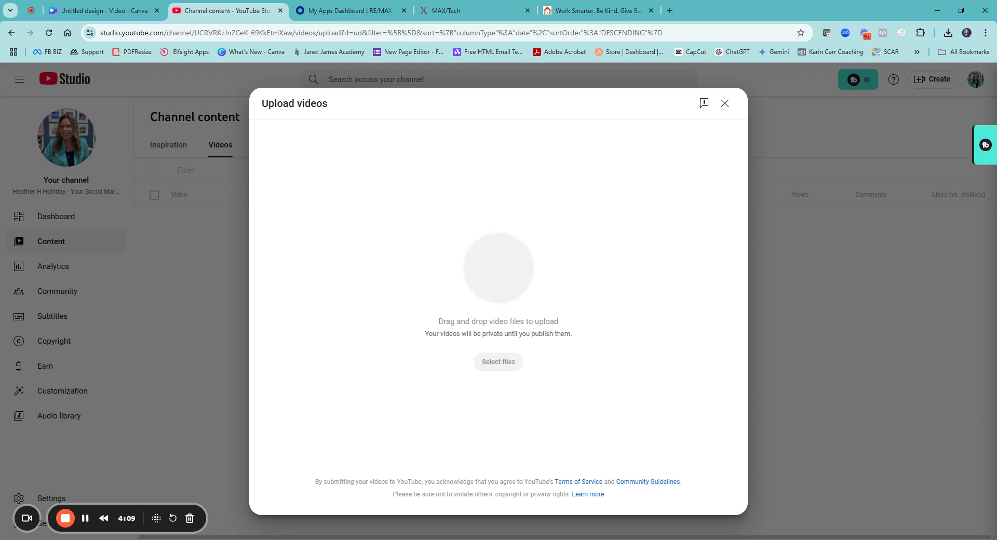
Title the uploaded video "Holiday Header 2"
{"action": "left_click_drag", "start_coordinate": [387, 223], "coordinate": [254, 224]}
{"action": "type", "text": "Holiday C"}
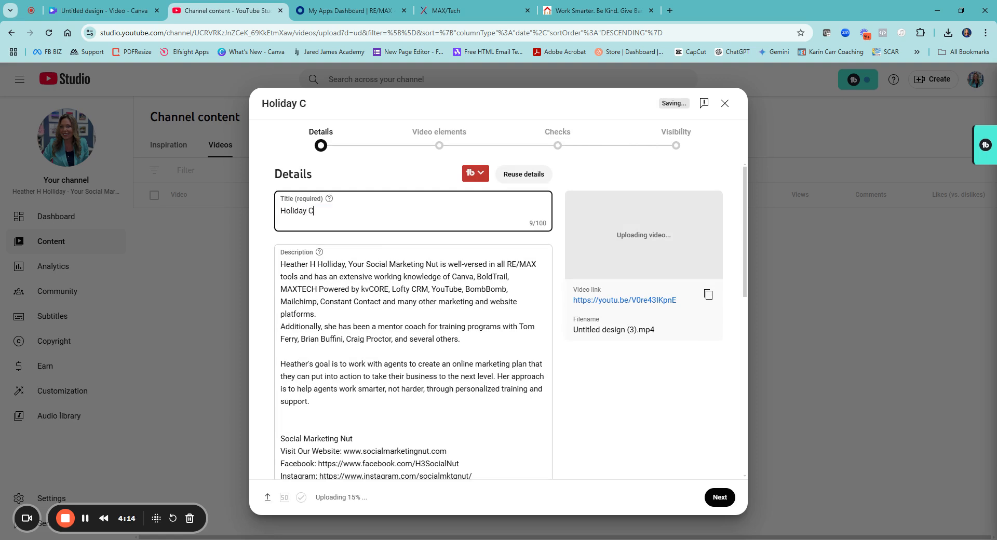
{"action": "key", "text": "BackSpace"}
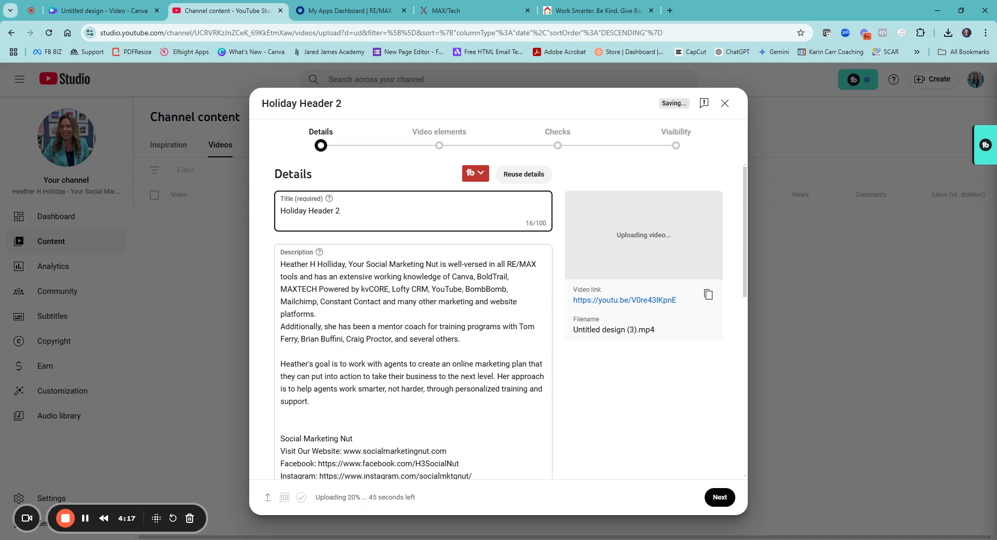
{"action": "scroll", "coordinate": [322, 356], "scroll_direction": "down", "scroll_amount": 5}
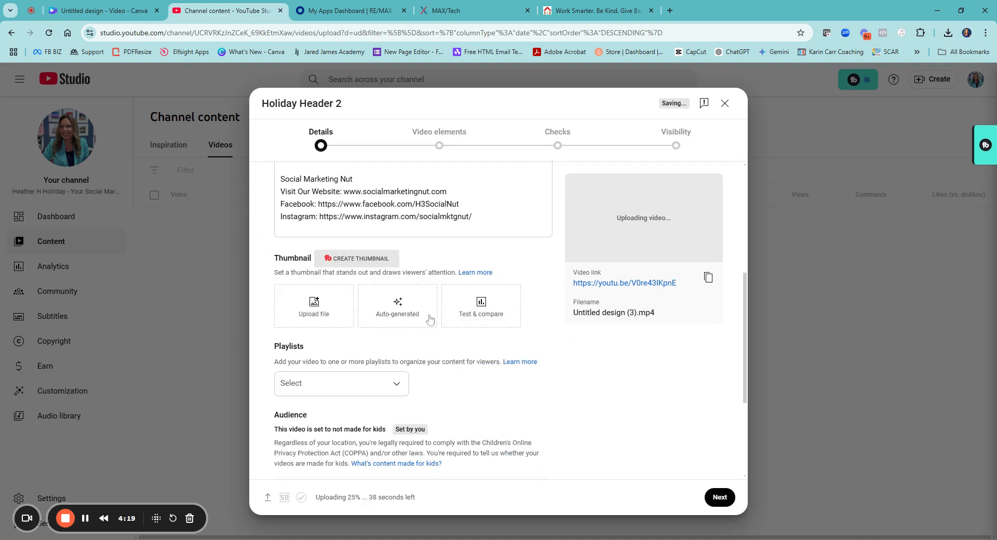
{"action": "scroll", "coordinate": [494, 332], "scroll_direction": "up", "scroll_amount": 5}
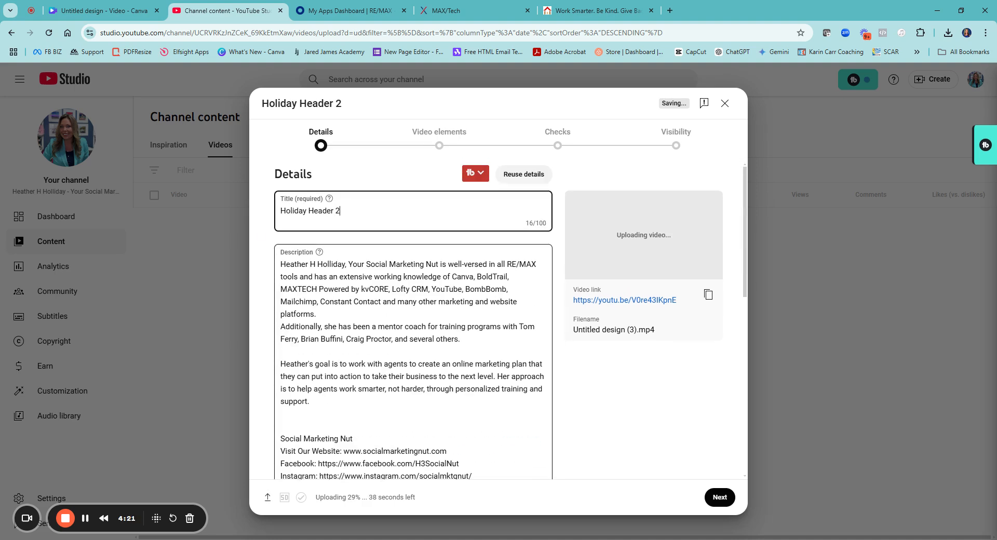
Add the video to the MAXTech Headers playlist
{"action": "scroll", "coordinate": [324, 385], "scroll_direction": "down", "scroll_amount": 5}
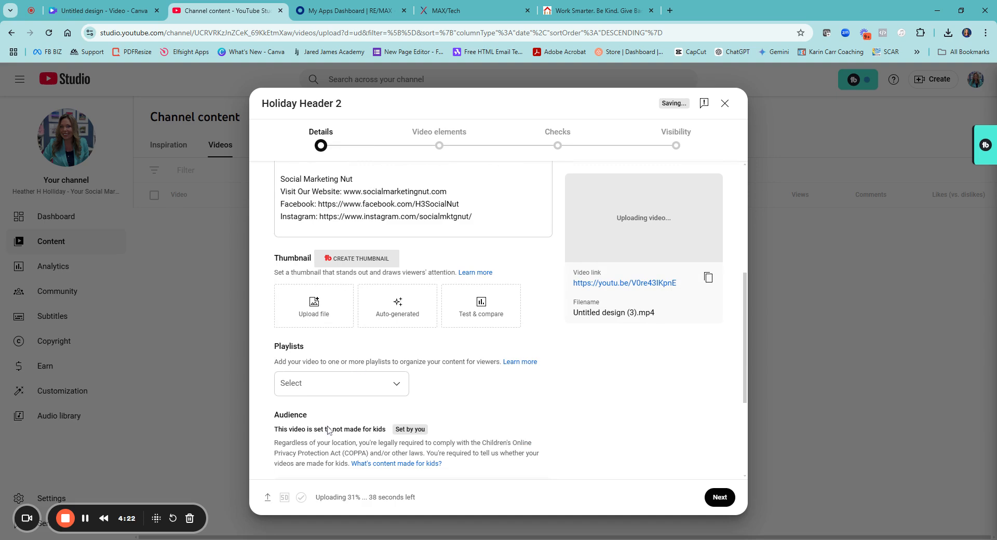
{"action": "left_click", "coordinate": [352, 391]}
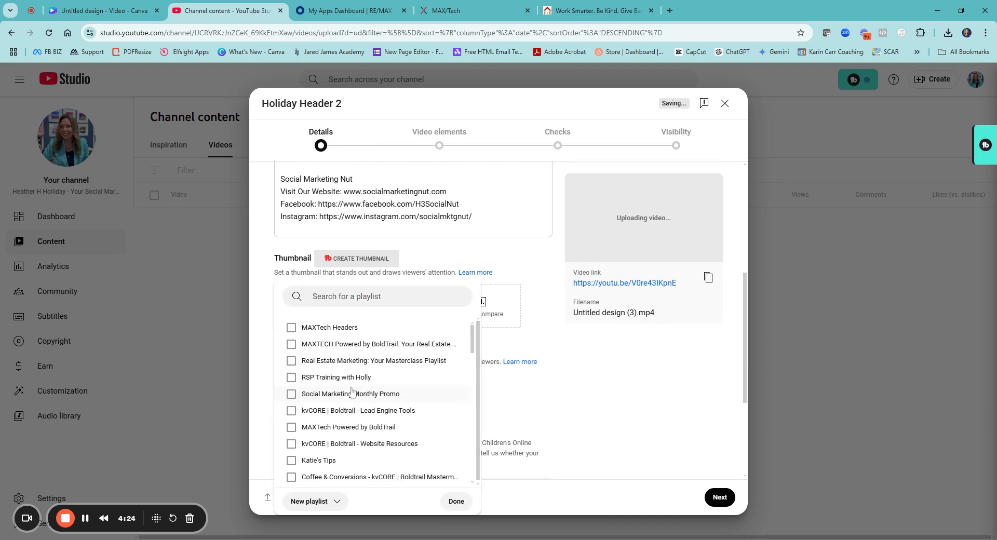
{"action": "left_click", "coordinate": [332, 332]}
{"action": "left_click", "coordinate": [457, 502]}
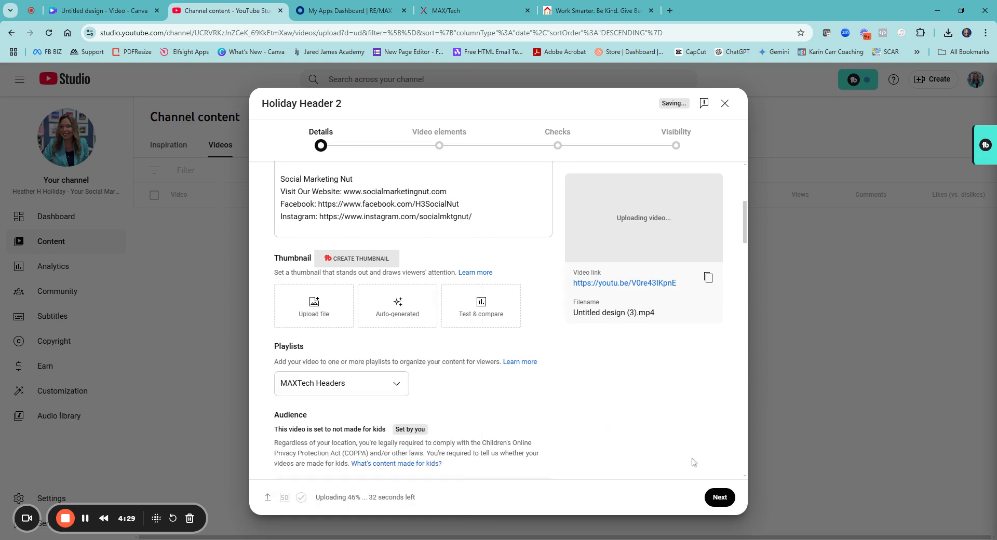
Set the video's visibility to Unlisted, copy its video link and save the upload
{"action": "left_click", "coordinate": [719, 498]}
{"action": "left_click", "coordinate": [722, 498]}
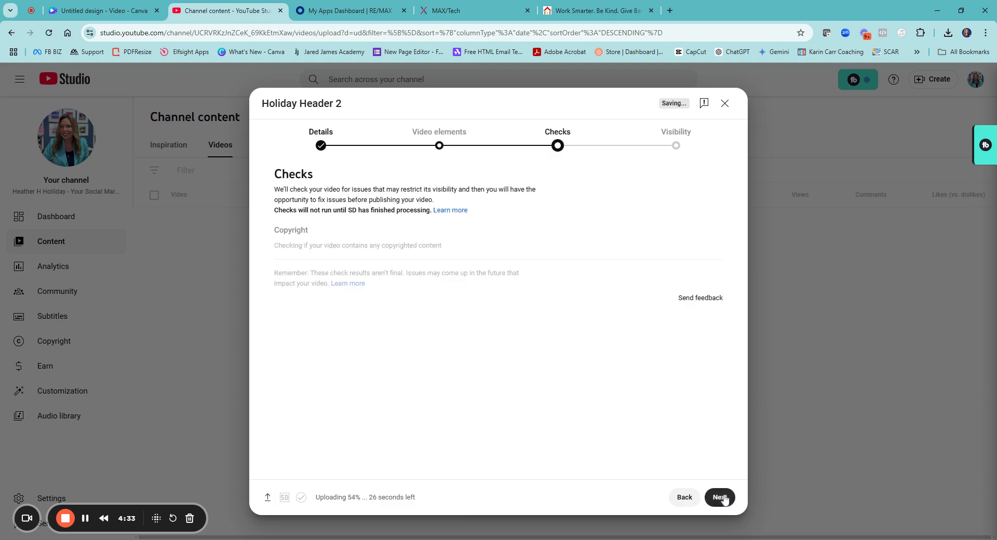
{"action": "left_click", "coordinate": [724, 499]}
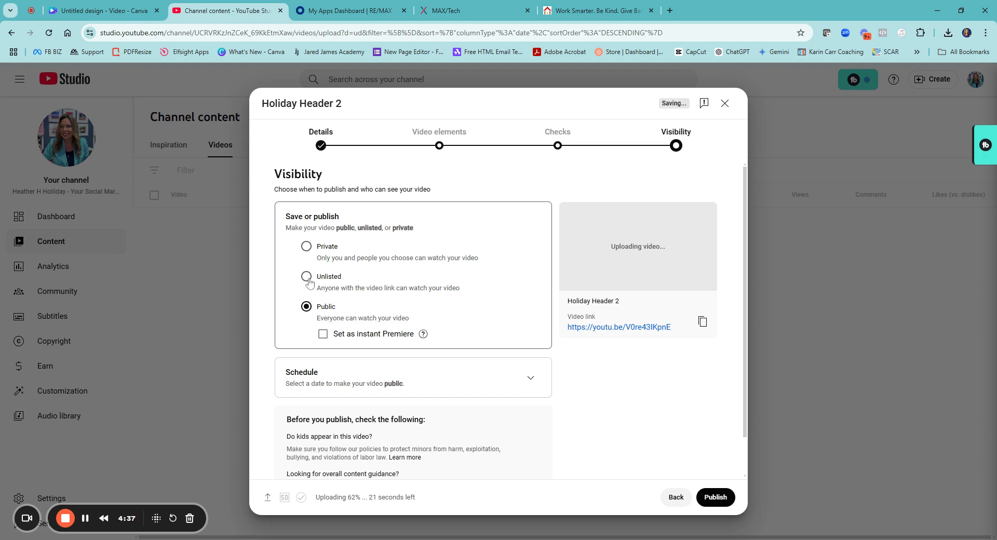
{"action": "left_click", "coordinate": [307, 279]}
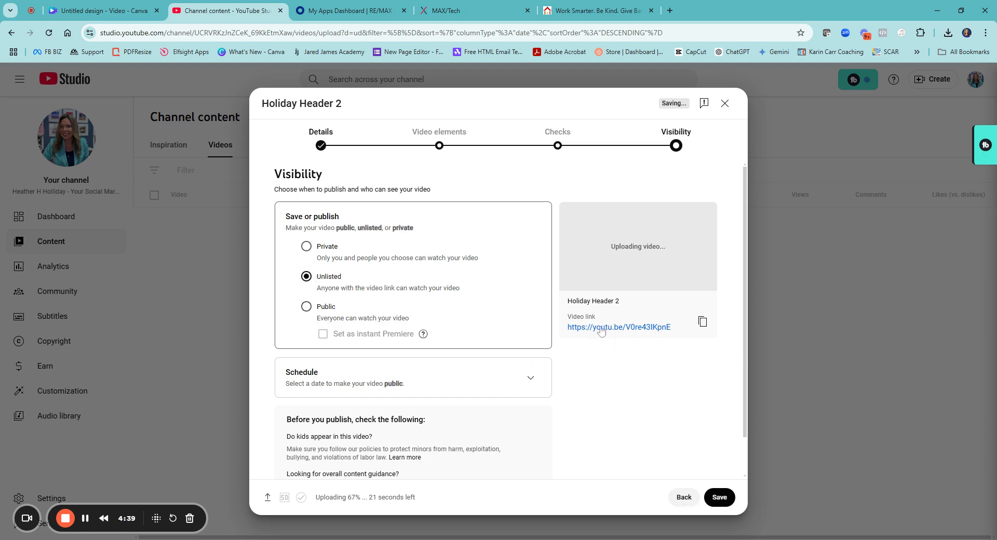
{"action": "left_click", "coordinate": [704, 322]}
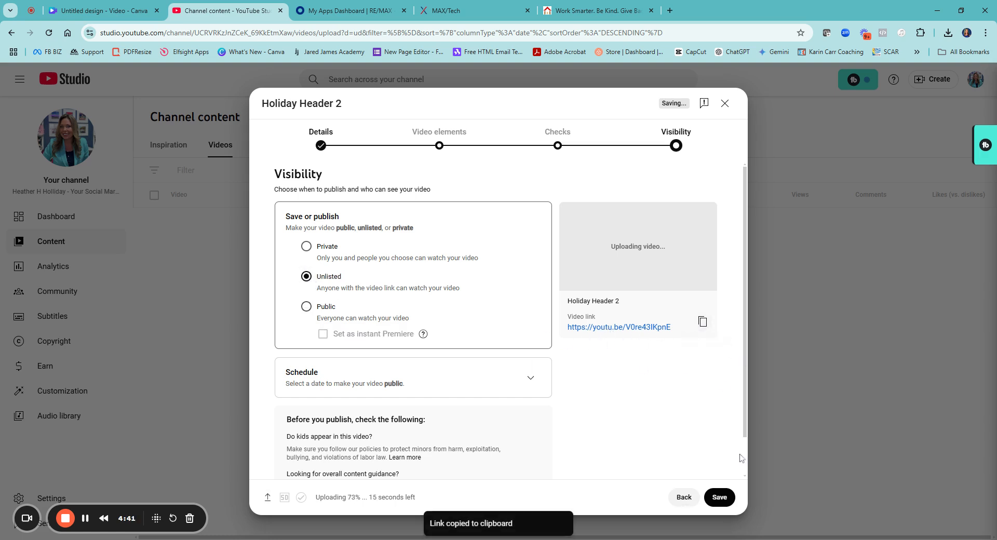
{"action": "left_click", "coordinate": [719, 498]}
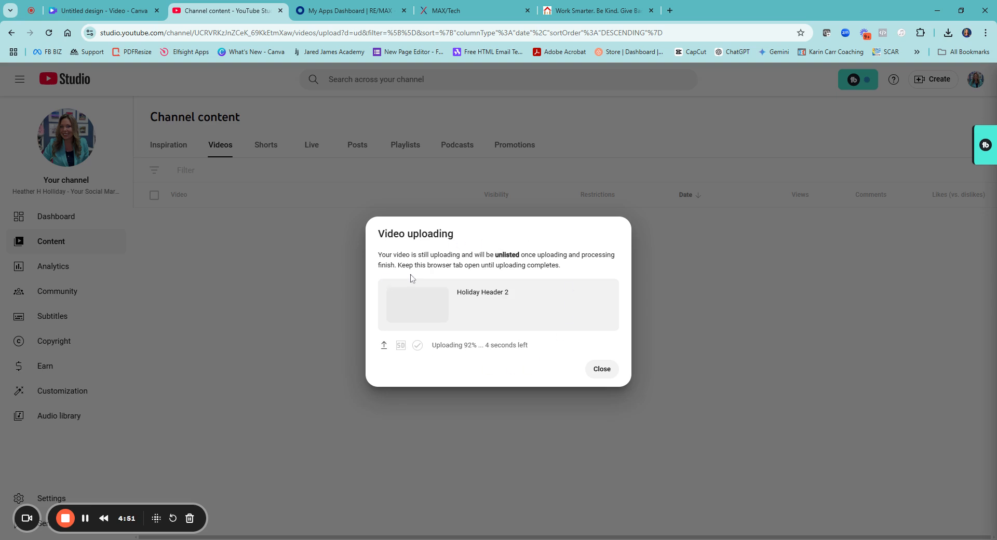
View the agent's live website, and in MAX/Tech open the Web & IDX website settings for that remax.com site
{"action": "left_click", "coordinate": [578, 11]}
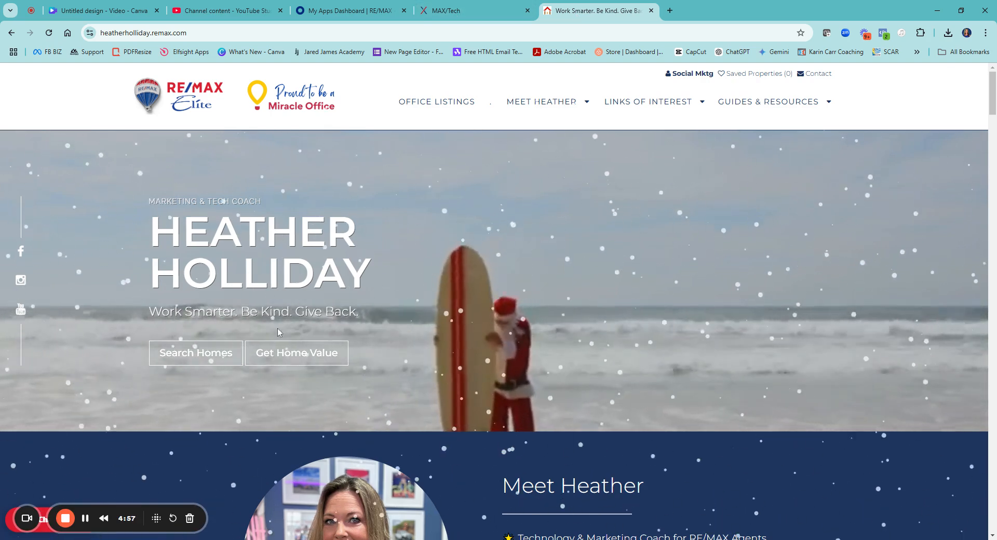
{"action": "left_click", "coordinate": [446, 11]}
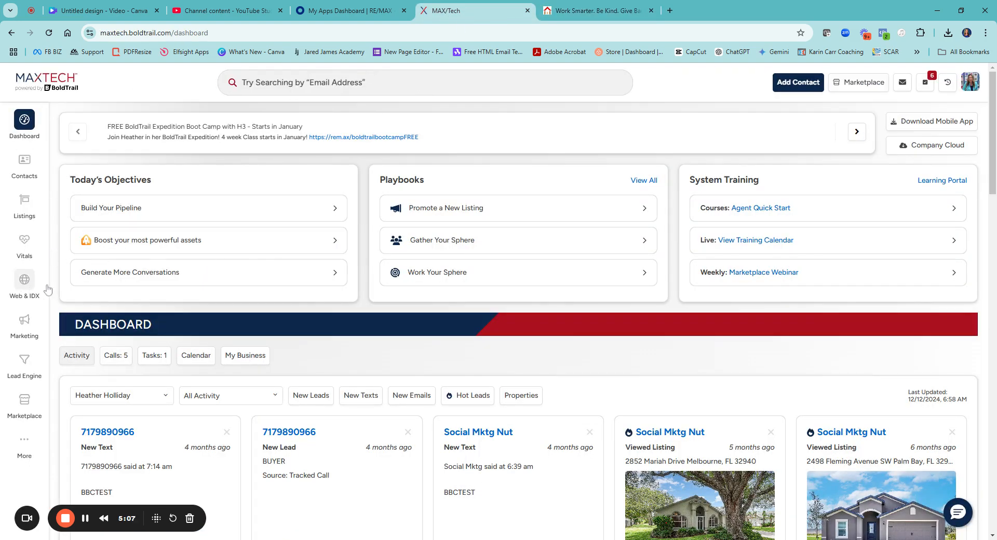
{"action": "left_click", "coordinate": [24, 285]}
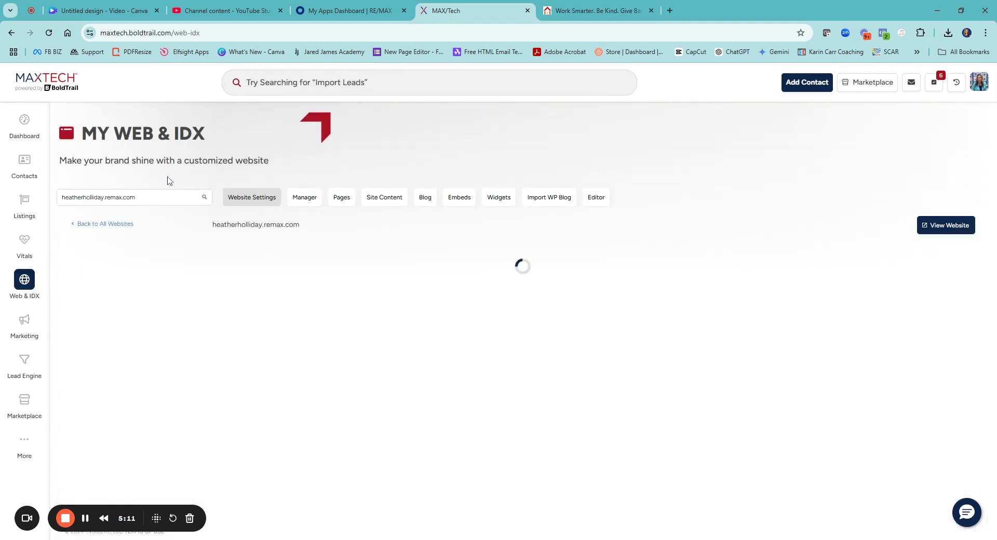
{"action": "left_click", "coordinate": [109, 203]}
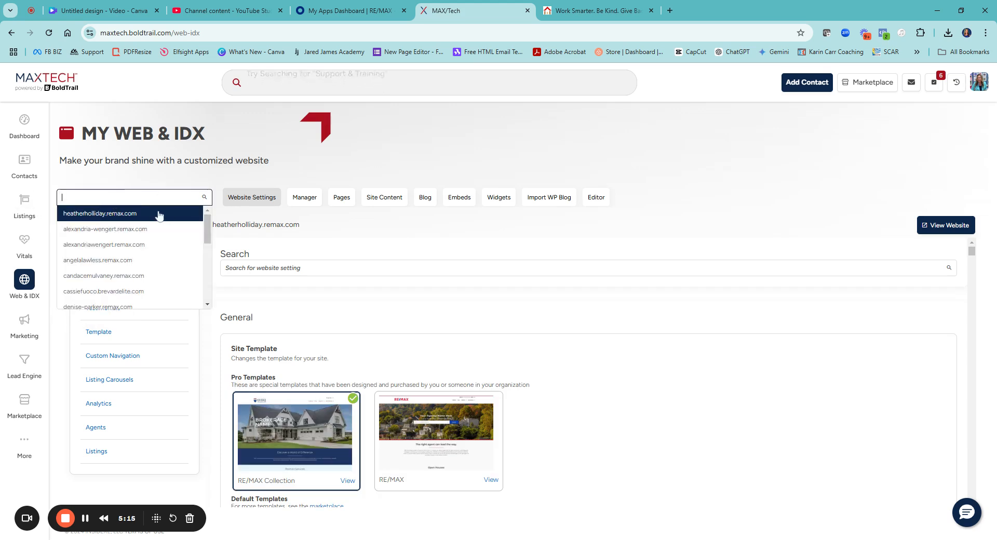
{"action": "left_click", "coordinate": [123, 218]}
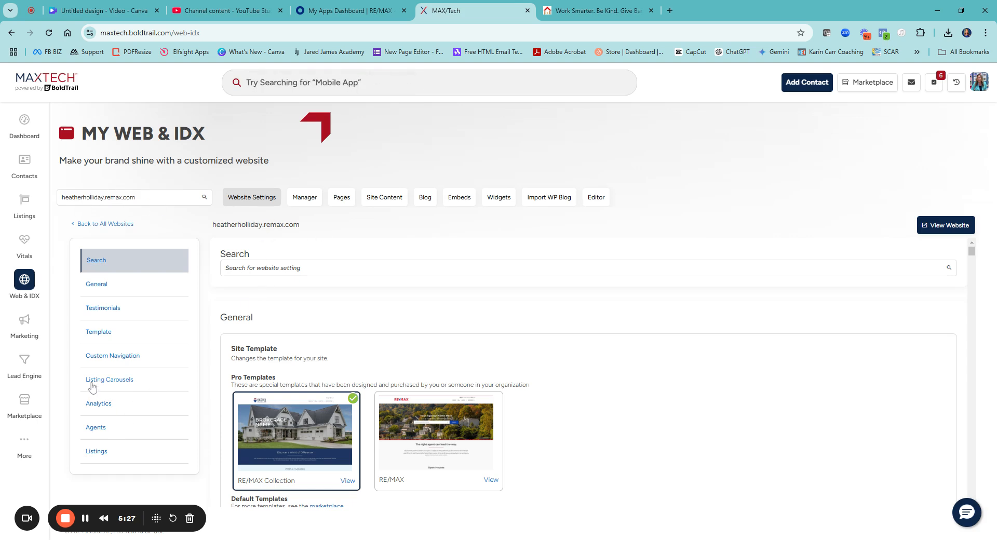
Go to the website's Template settings containing the Background Video YouTube ID
{"action": "scroll", "coordinate": [321, 369], "scroll_direction": "down", "scroll_amount": 1}
{"action": "scroll", "coordinate": [321, 370], "scroll_direction": "down", "scroll_amount": 5}
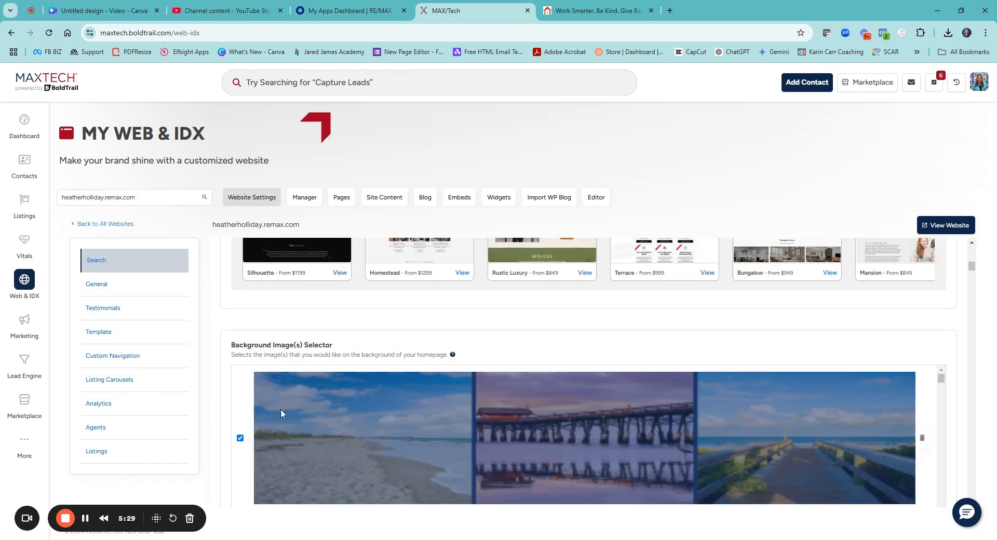
{"action": "left_click", "coordinate": [100, 333]}
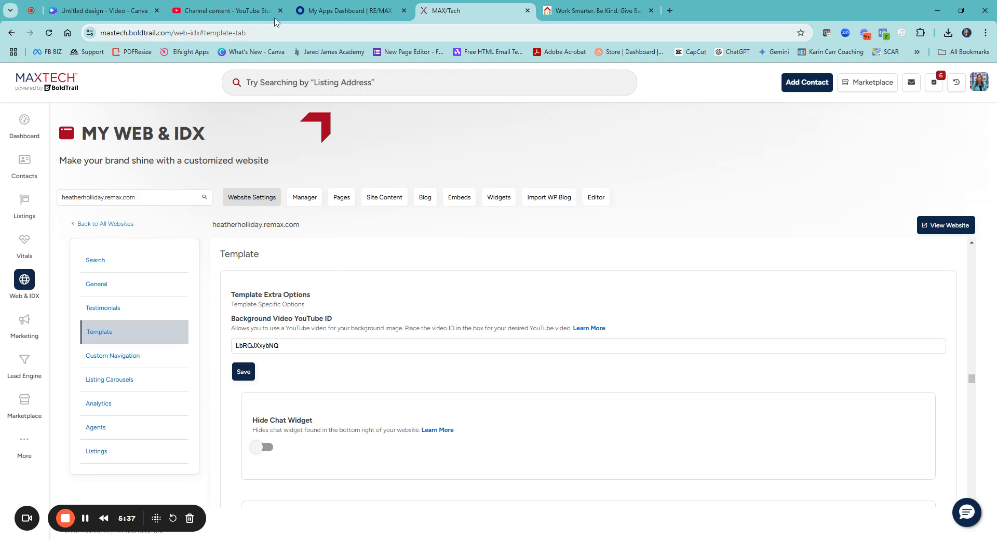
Open the copied video link in a new browser tab and check the upload's processing in YouTube Studio
{"action": "left_click", "coordinate": [671, 10]}
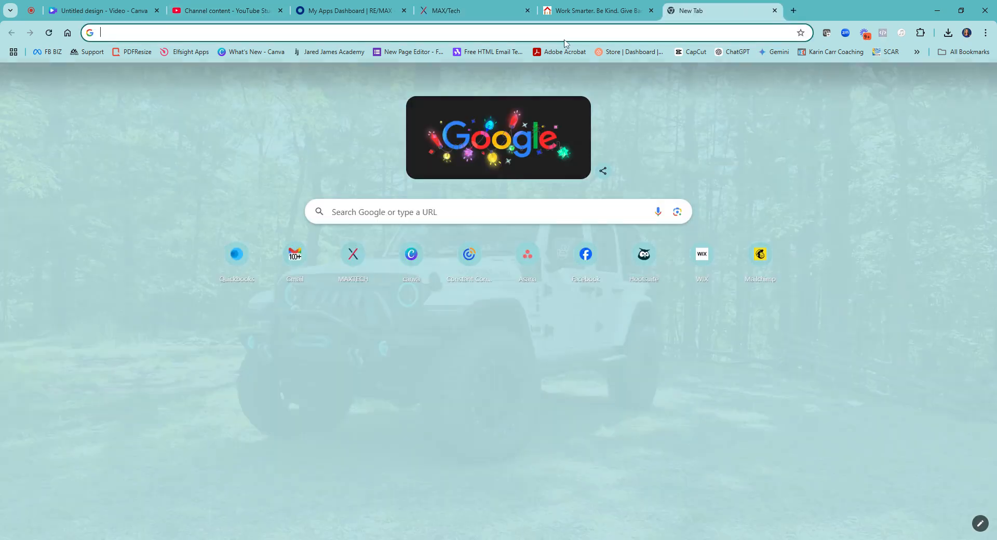
{"action": "key", "text": "ctrl+v"}
{"action": "key", "text": "Return"}
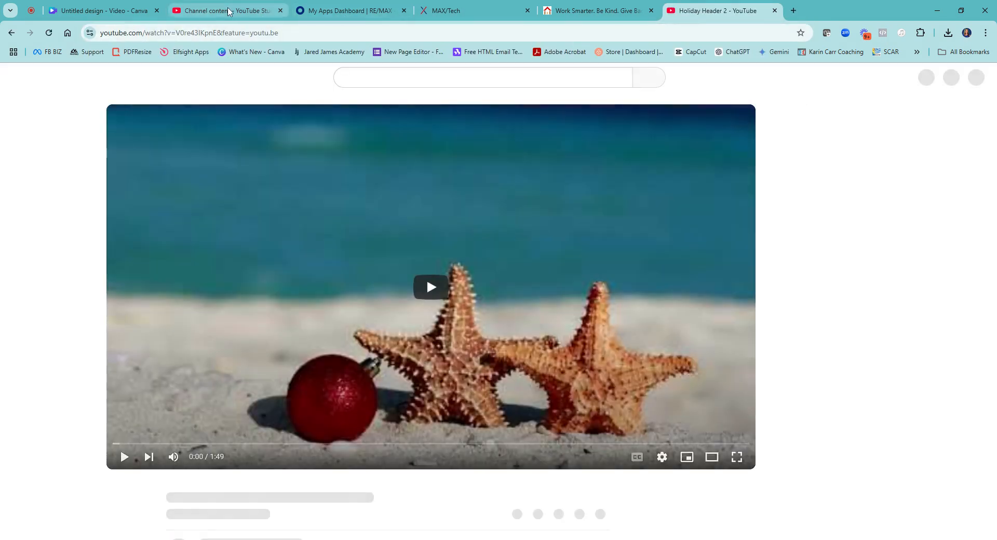
{"action": "left_click", "coordinate": [229, 11]}
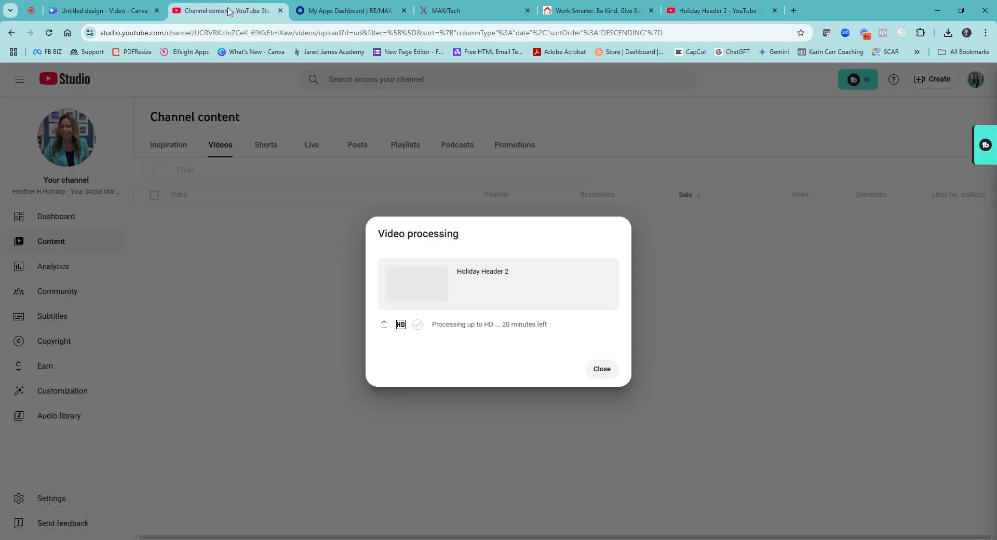
{"action": "left_click", "coordinate": [452, 12]}
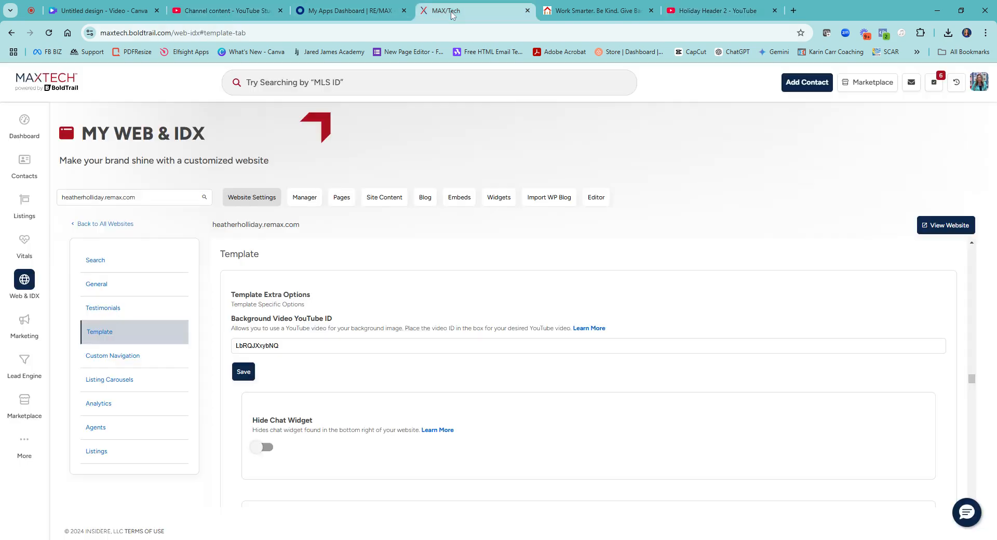
{"action": "left_click", "coordinate": [257, 345]}
{"action": "key", "text": "ctrl+a"}
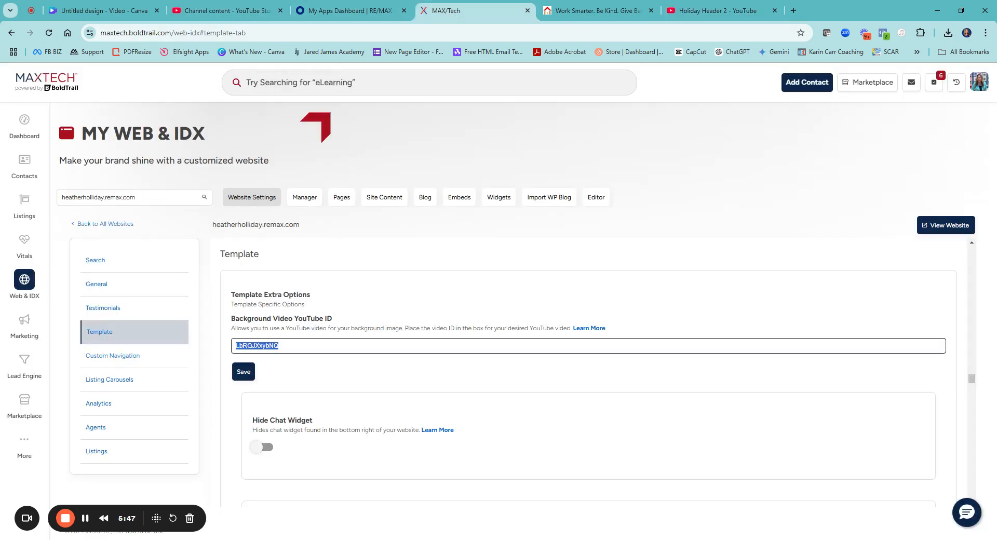
{"action": "key", "text": "ctrl+v"}
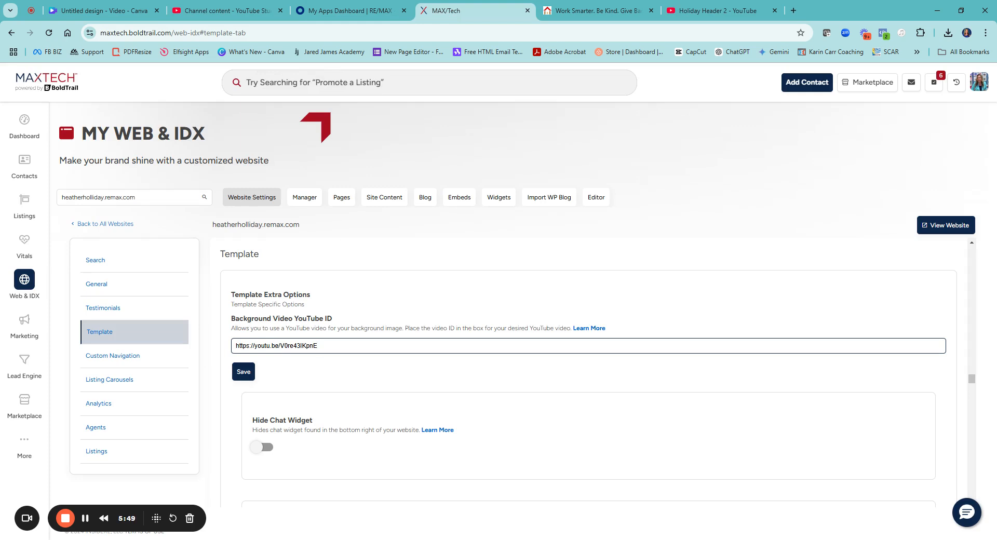
{"action": "left_click_drag", "start_coordinate": [281, 346], "coordinate": [211, 351]}
{"action": "key", "text": "BackSpace"}
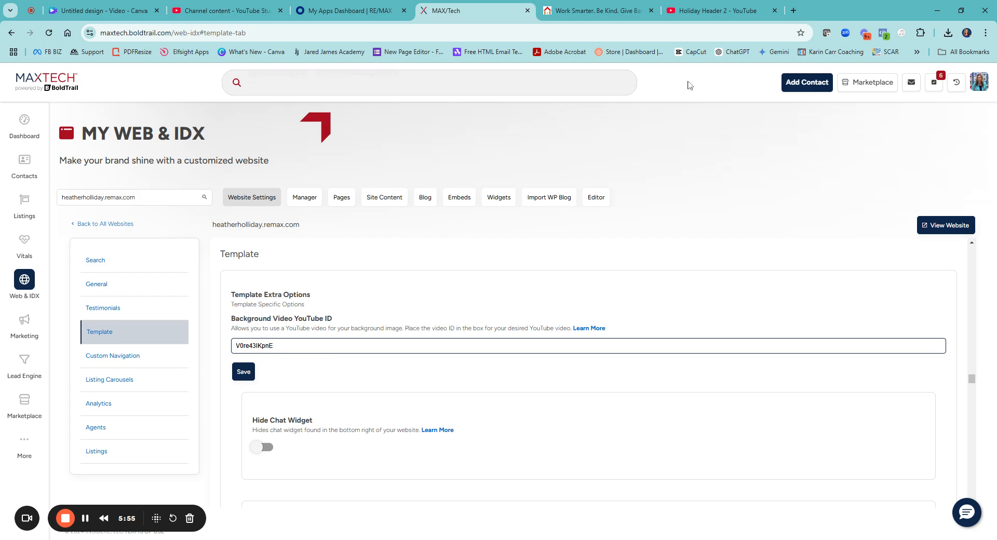
Highlight the video ID after watch?v= in the Holiday Header 2 page's YouTube address, and return to MAX/Tech
{"action": "left_click", "coordinate": [717, 11]}
{"action": "left_click", "coordinate": [252, 34]}
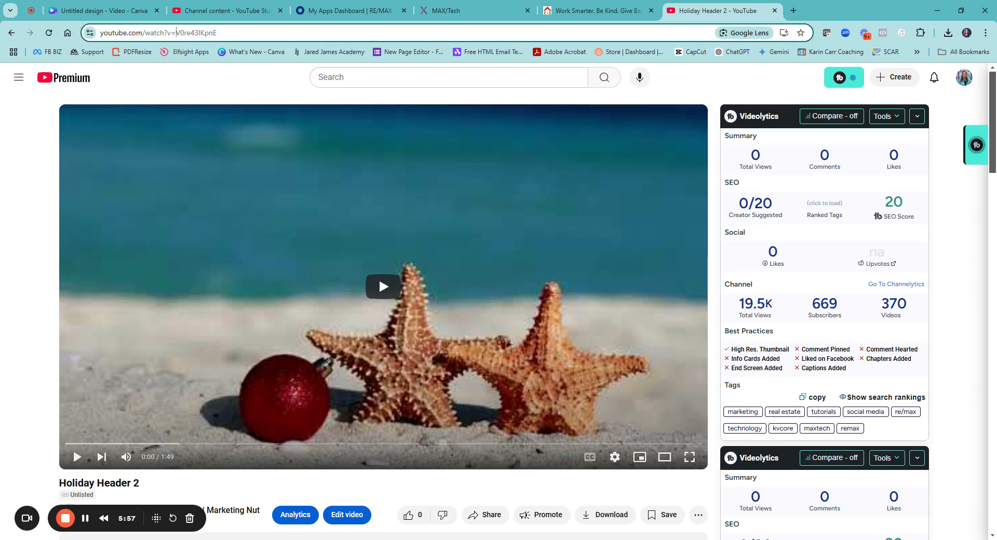
{"action": "double_click", "coordinate": [252, 34]}
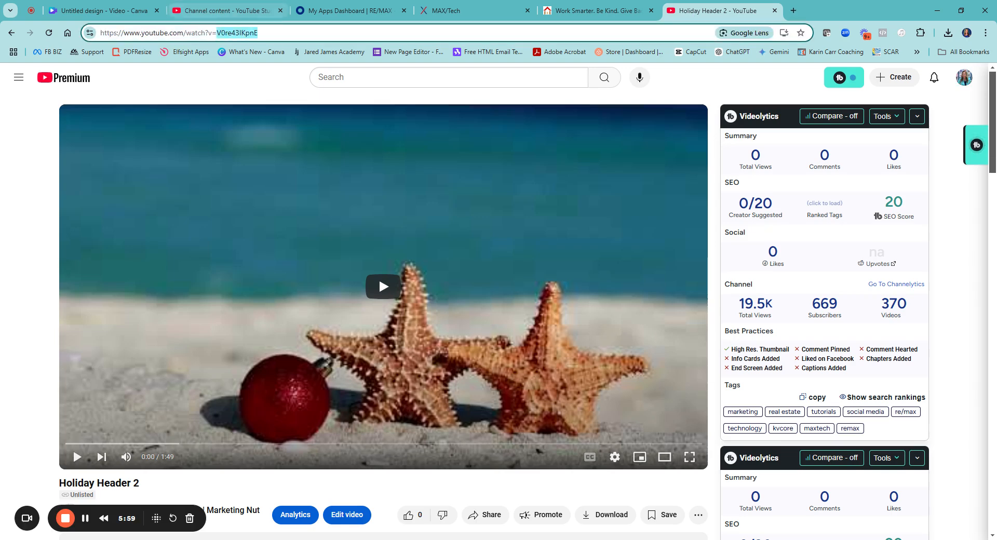
{"action": "left_click", "coordinate": [431, 12]}
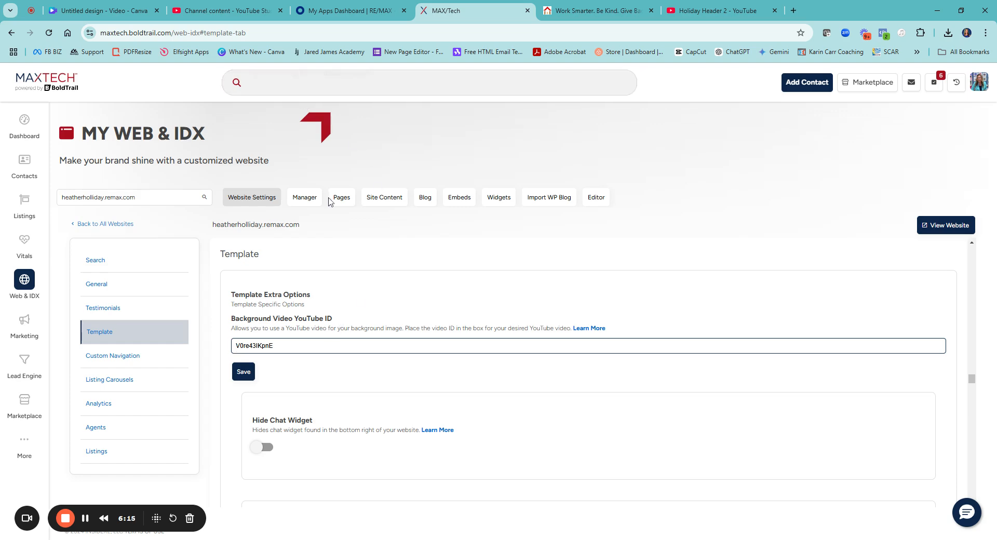
Enlarge the Custom Header Code box, highlight the Winter Wonderland snow script at its end, and view the live website
{"action": "scroll", "coordinate": [341, 286], "scroll_direction": "up", "scroll_amount": 10}
{"action": "scroll", "coordinate": [342, 286], "scroll_direction": "up", "scroll_amount": 10}
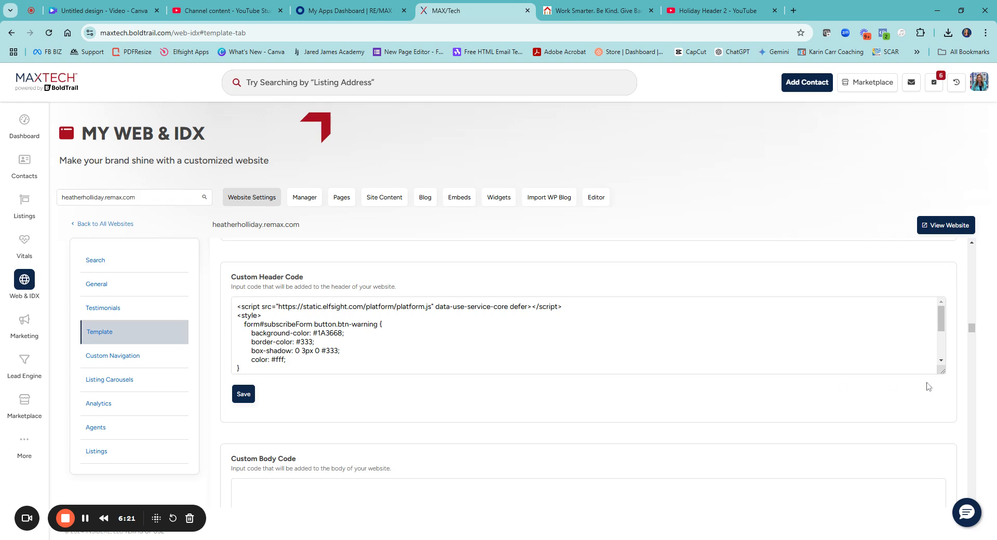
{"action": "left_click_drag", "start_coordinate": [946, 373], "coordinate": [943, 497]}
{"action": "scroll", "coordinate": [589, 373], "scroll_direction": "down", "scroll_amount": 2}
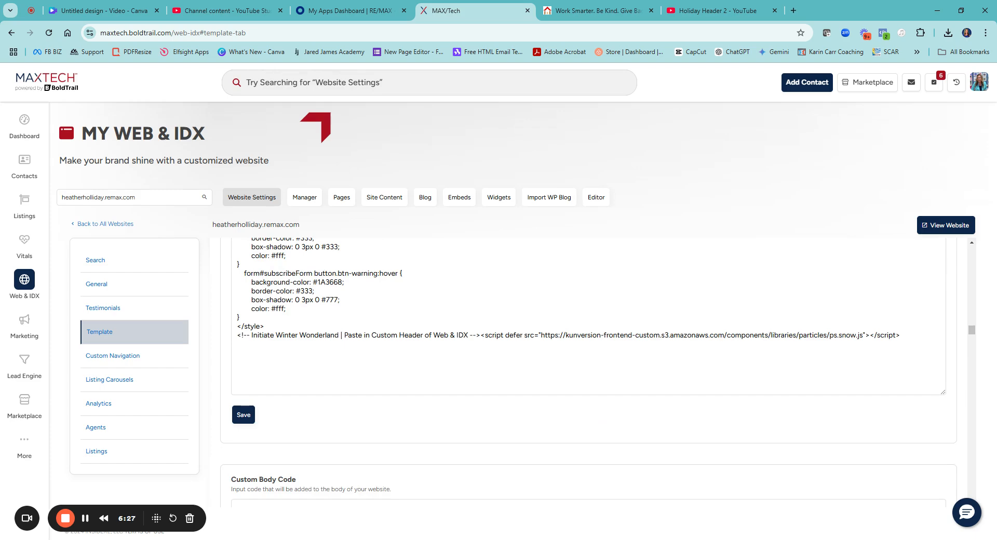
{"action": "left_click_drag", "start_coordinate": [237, 326], "coordinate": [900, 335]}
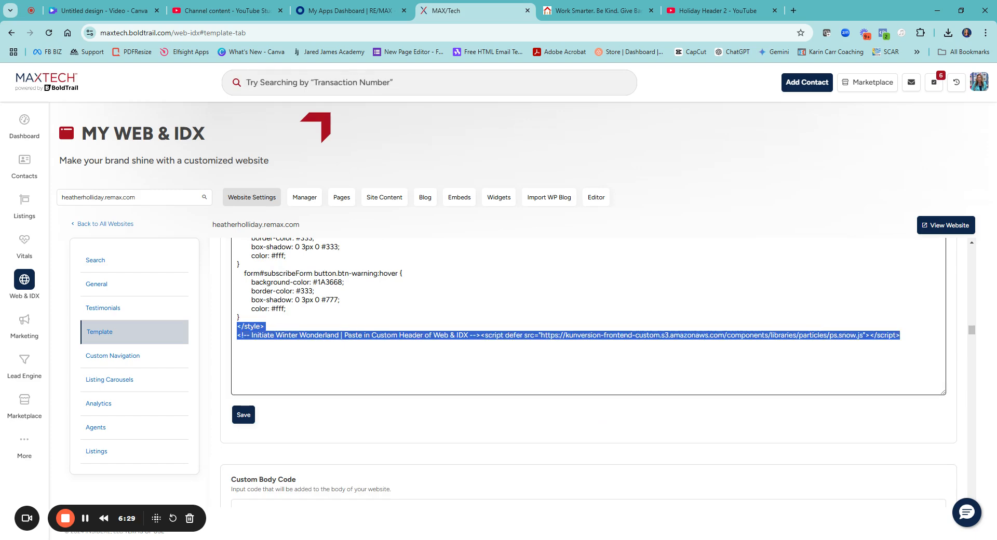
{"action": "scroll", "coordinate": [589, 364], "scroll_direction": "up", "scroll_amount": 5}
{"action": "scroll", "coordinate": [590, 363], "scroll_direction": "down", "scroll_amount": 5}
{"action": "scroll", "coordinate": [330, 283], "scroll_direction": "up", "scroll_amount": 2}
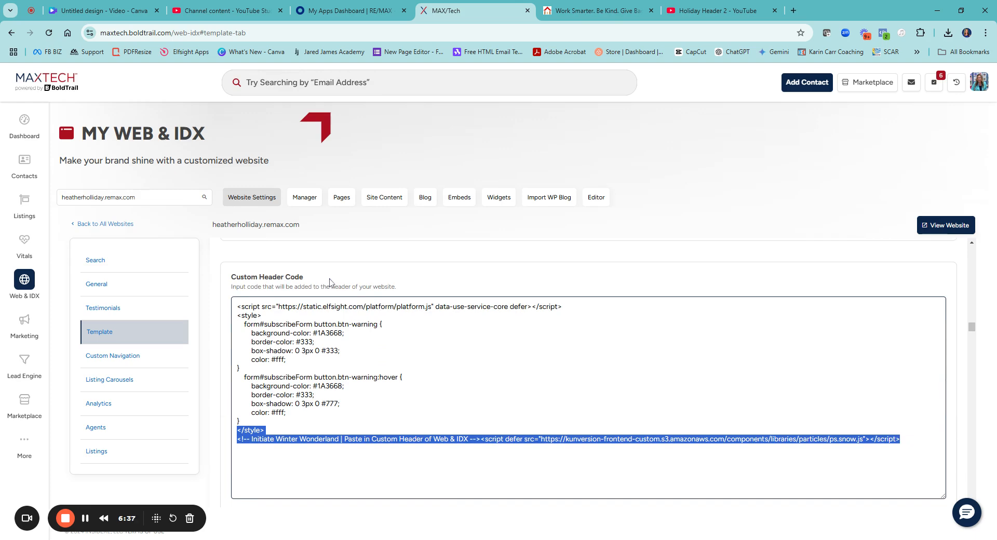
{"action": "scroll", "coordinate": [329, 282], "scroll_direction": "down", "scroll_amount": 2}
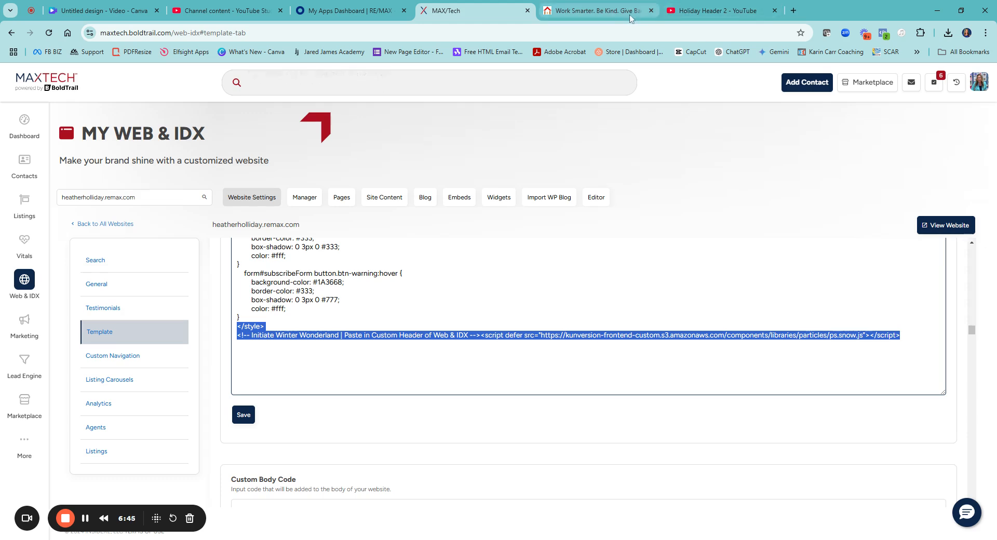
{"action": "left_click", "coordinate": [613, 16]}
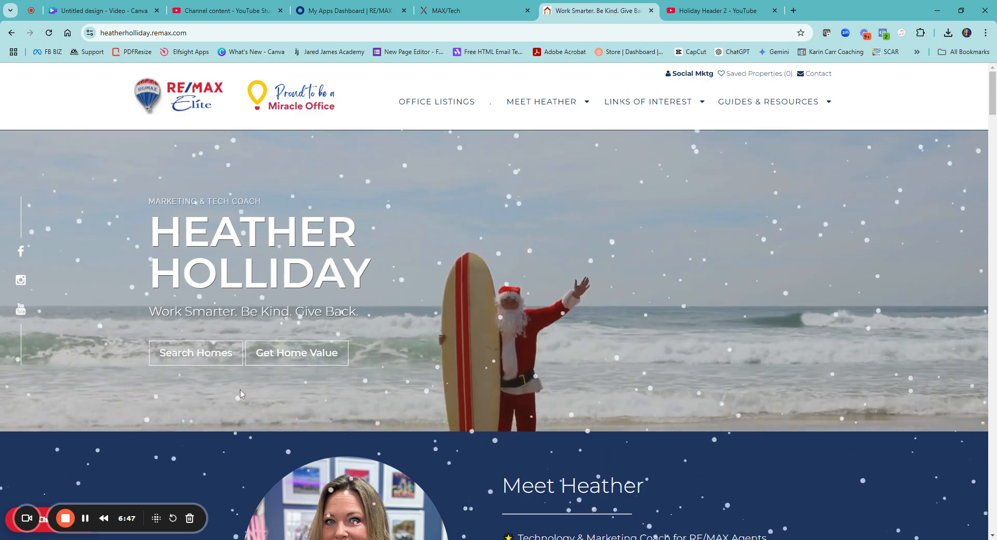